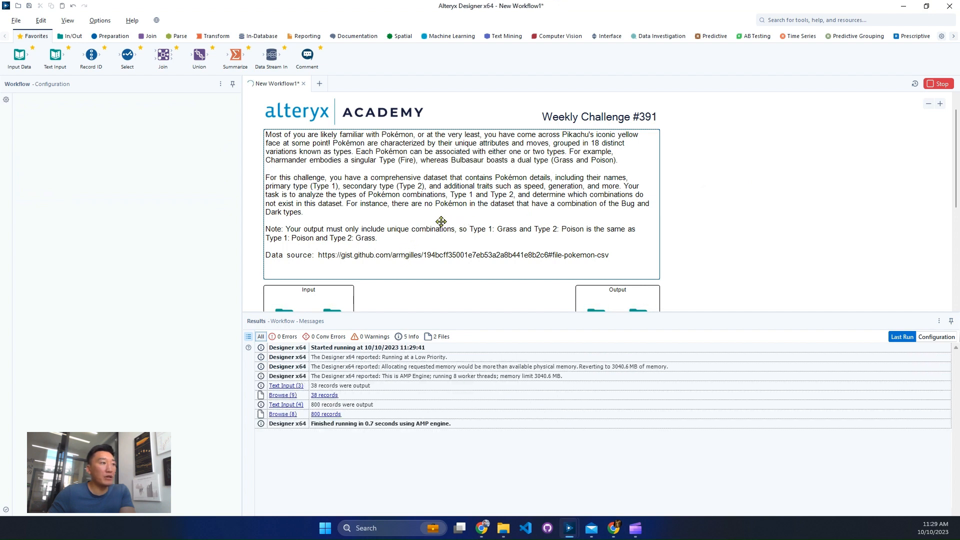
Review the Pokémon input data, the expected Type1/Type2 output and the challenge note about unique combinations
scroll(419, 215, "down", 2)
left_click(328, 257)
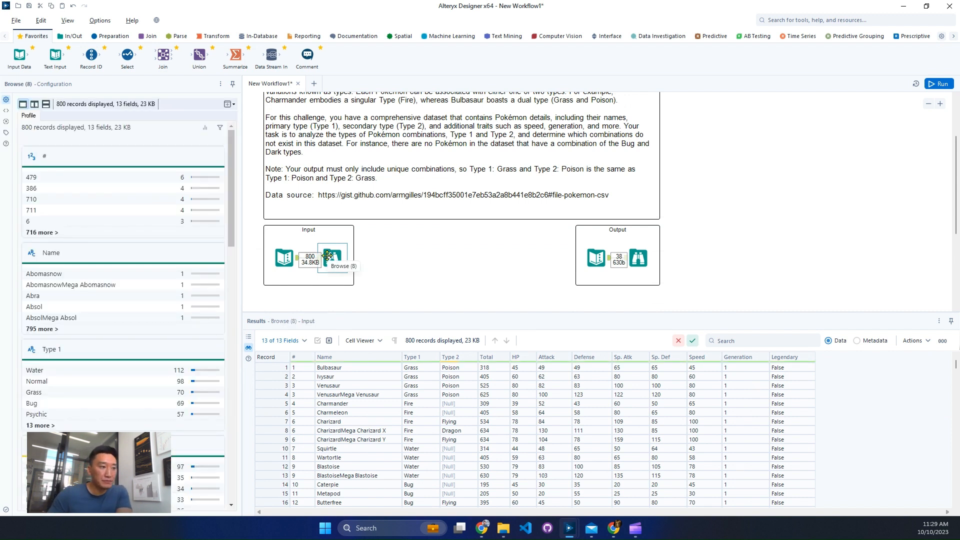
left_click(279, 367)
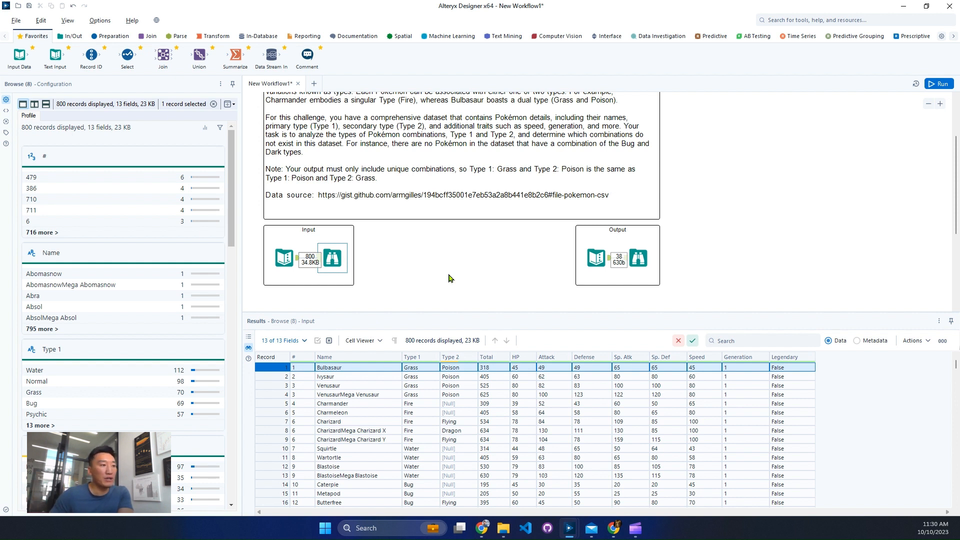
left_click(638, 258)
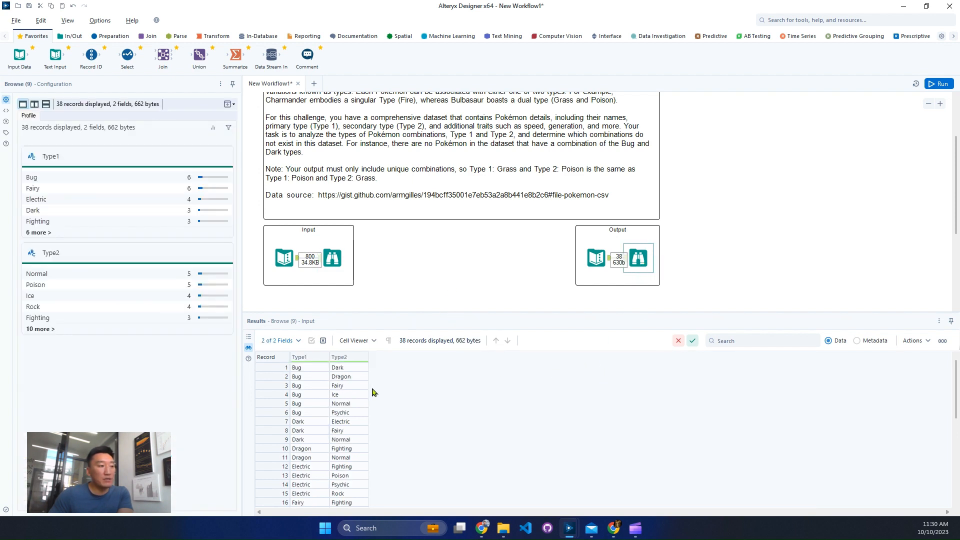
left_click(304, 370)
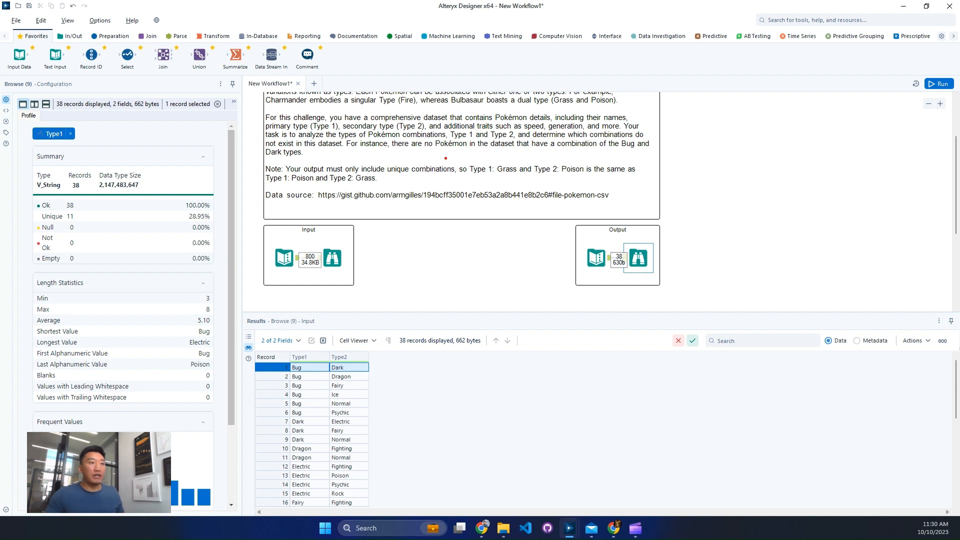
left_click_drag(445, 158, 643, 185)
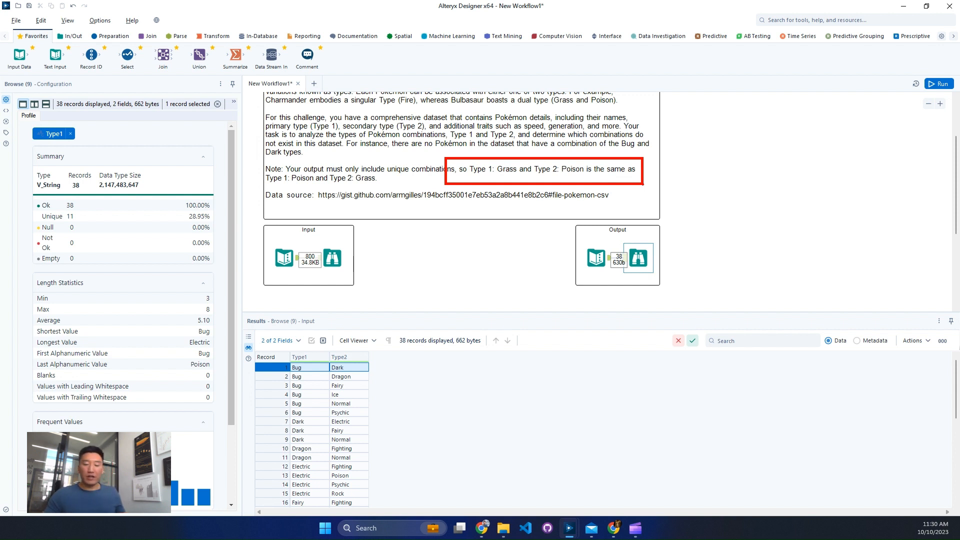
key("Escape")
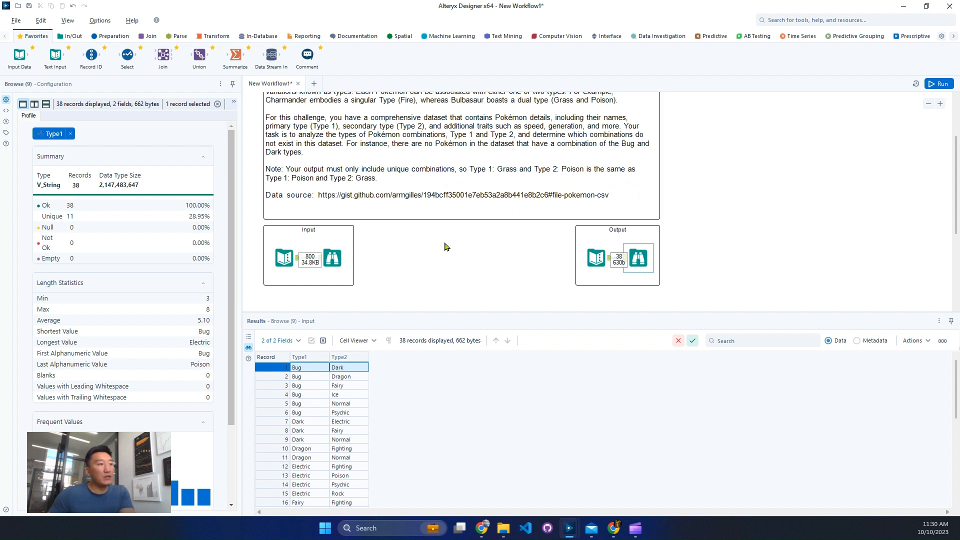
Add a Transpose tool below the Input container and connect it to the Pokémon Text Input
scroll(446, 246, "down", 1)
left_click(332, 218)
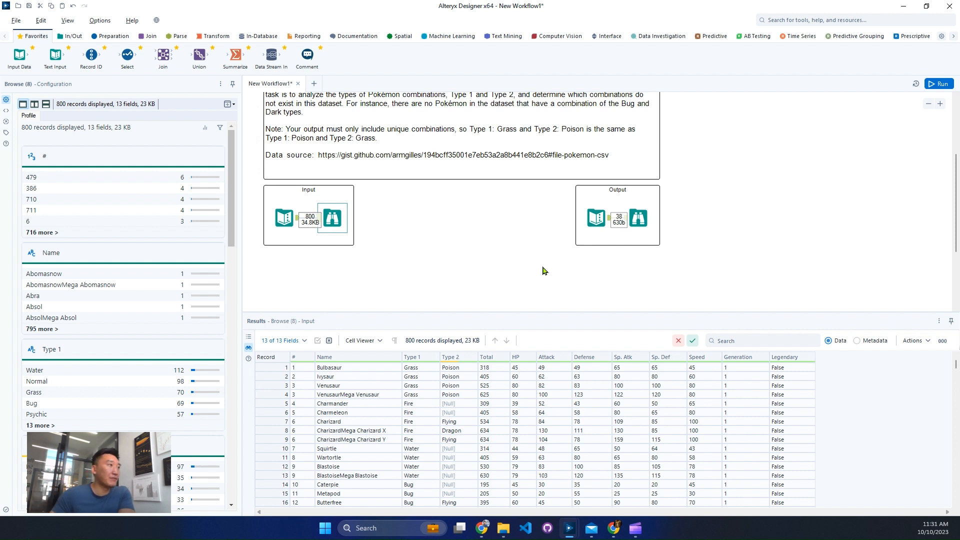
left_click(213, 39)
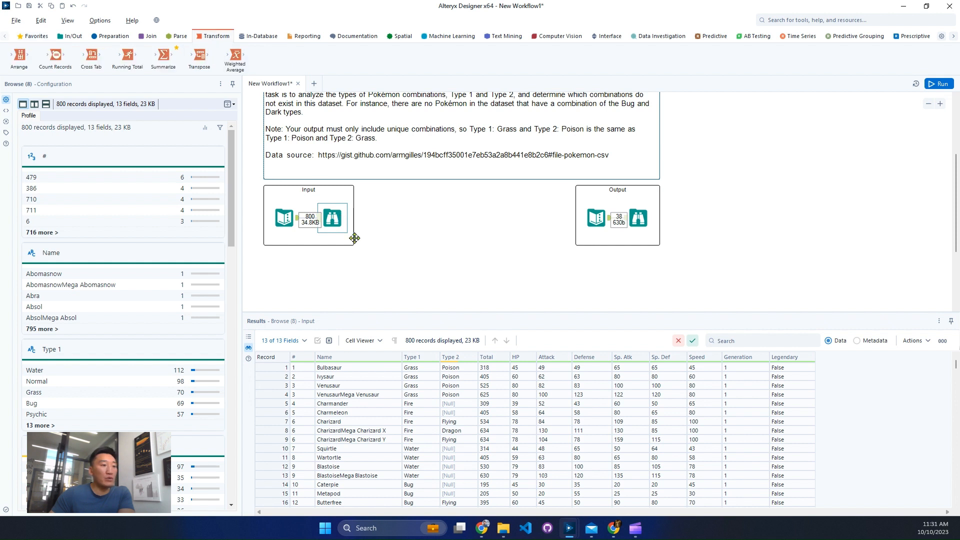
left_click_drag(420, 369, 457, 393)
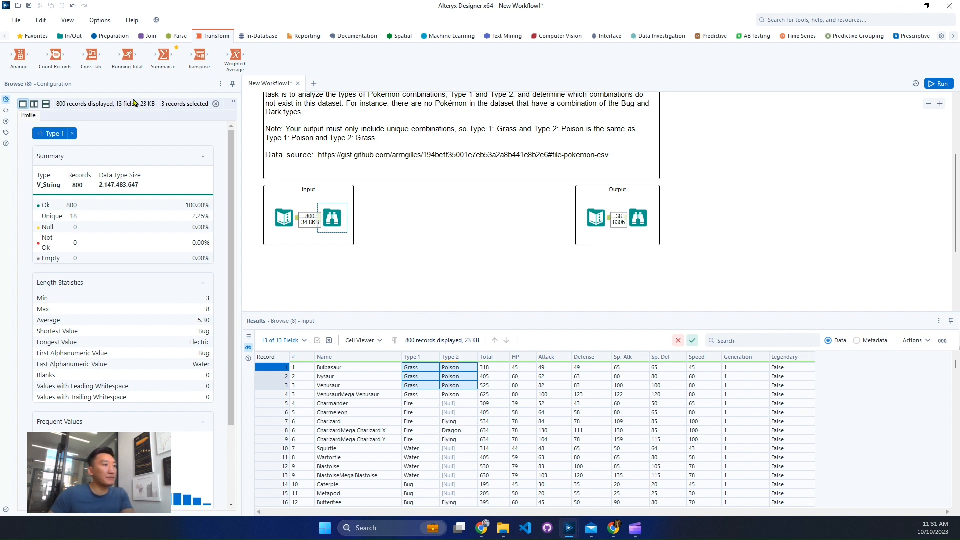
left_click_drag(194, 56, 333, 270)
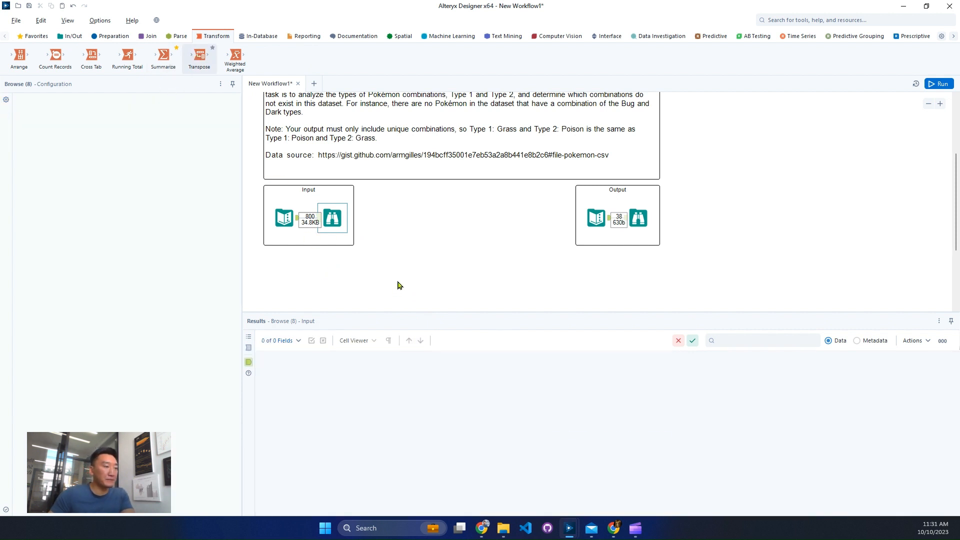
scroll(398, 250, "down", 1)
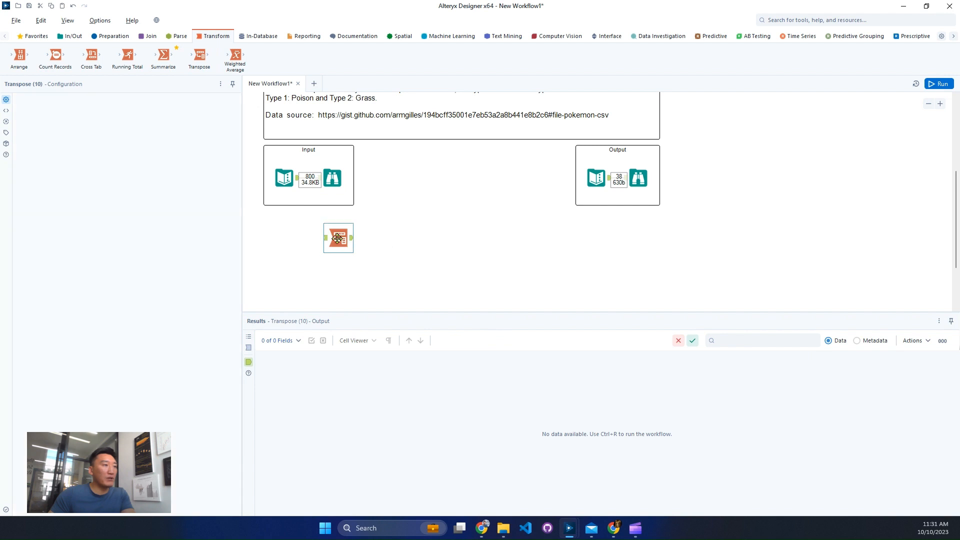
left_click_drag(298, 178, 331, 244)
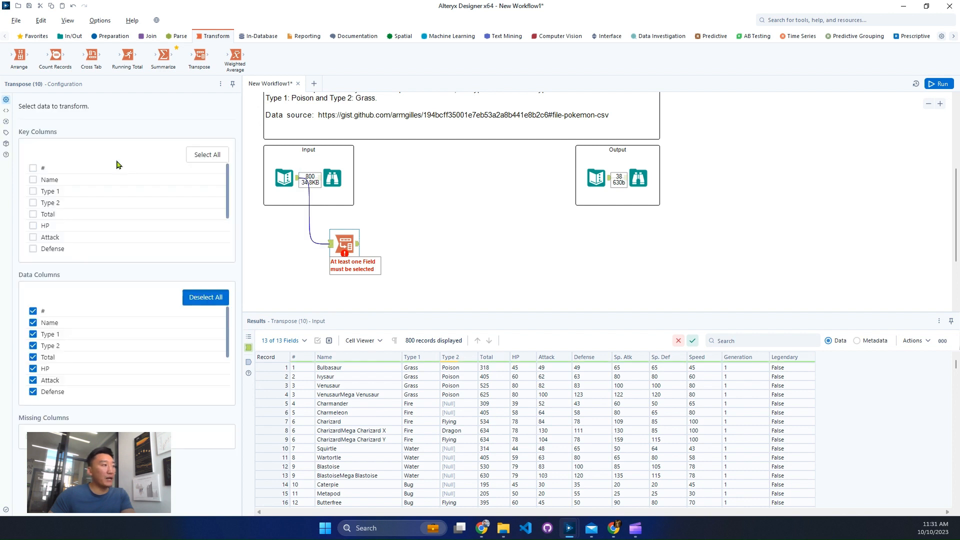
Set # and Name as the Transpose key columns and keep only Type 1 and Type 2 as data columns
left_click(44, 170)
left_click(52, 180)
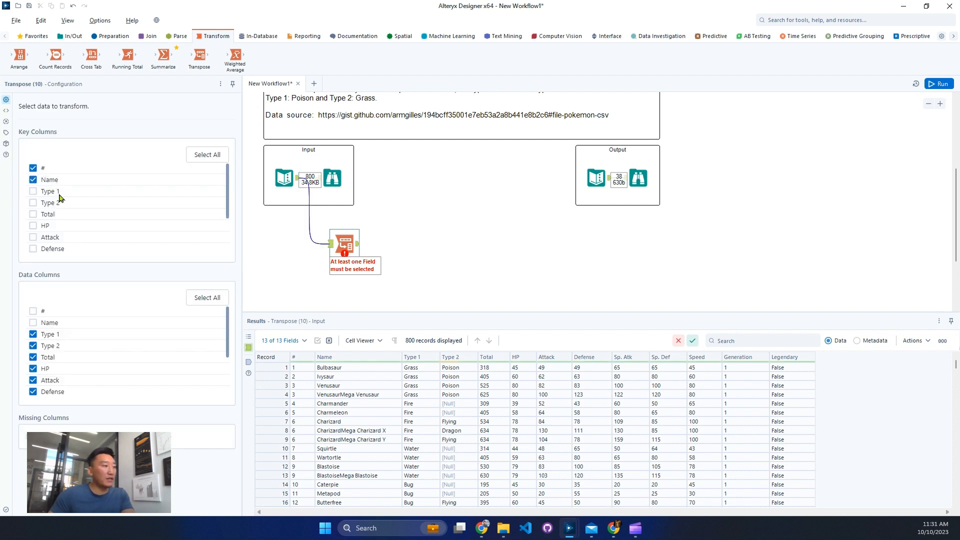
left_click(52, 357)
left_click(52, 370)
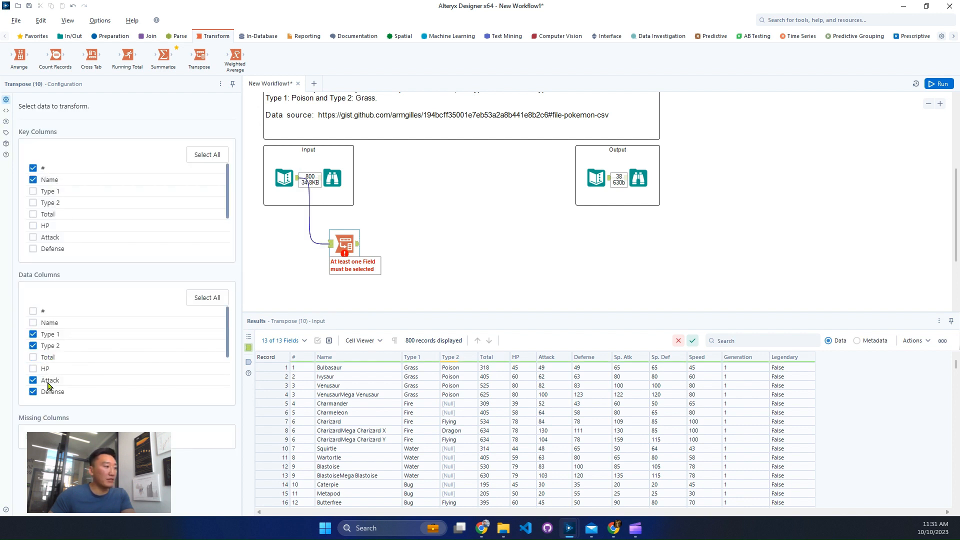
left_click(50, 381)
scroll(60, 370, "down", 2)
left_click(56, 323)
left_click(54, 334)
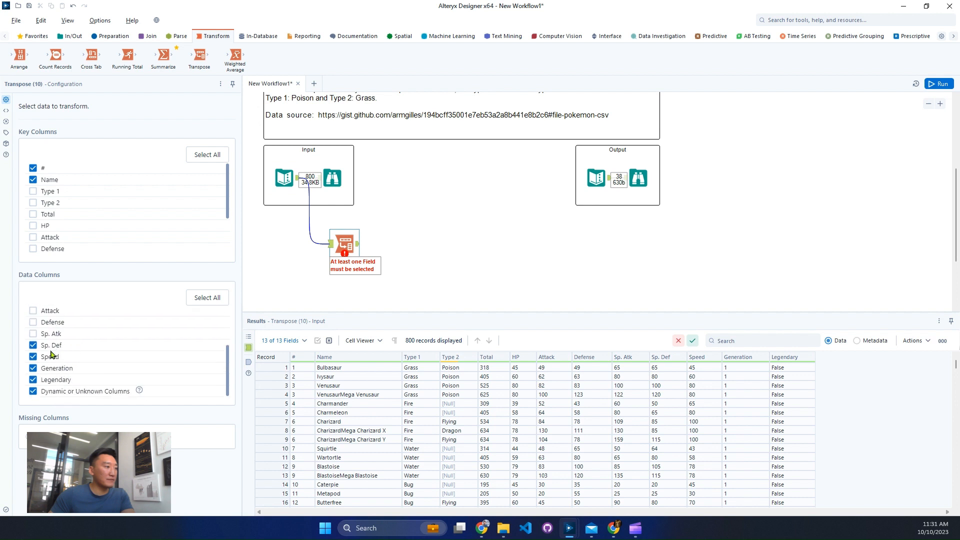
left_click(52, 346)
left_click(51, 357)
left_click(53, 369)
left_click(63, 380)
left_click(64, 391)
scroll(105, 350, "up", 3)
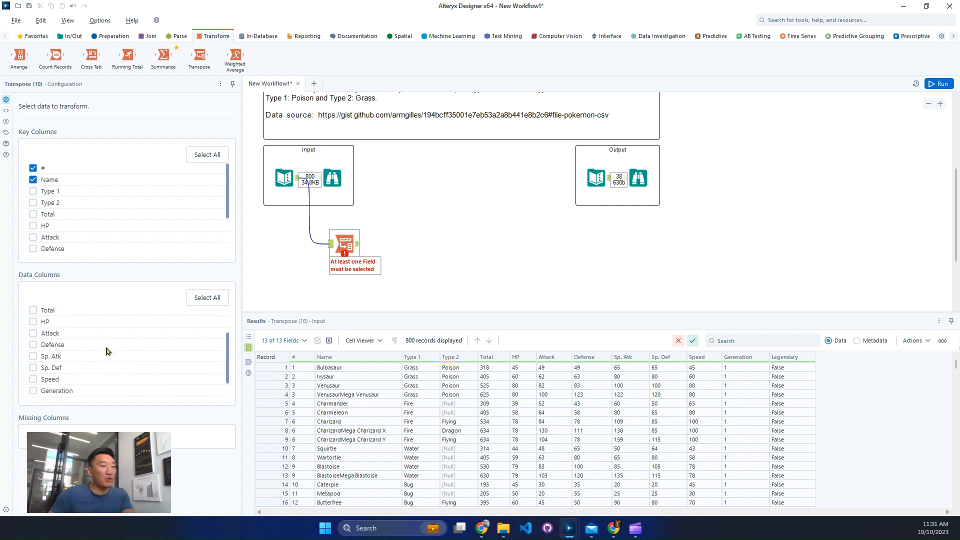
Run the workflow and inspect the Transpose output, checking the Value column for nulls
left_click(938, 84)
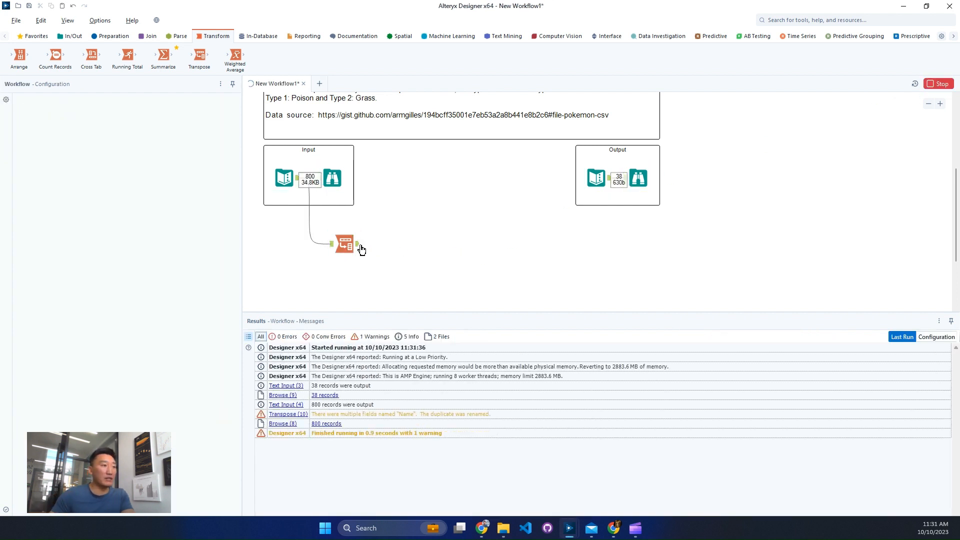
left_click(355, 246)
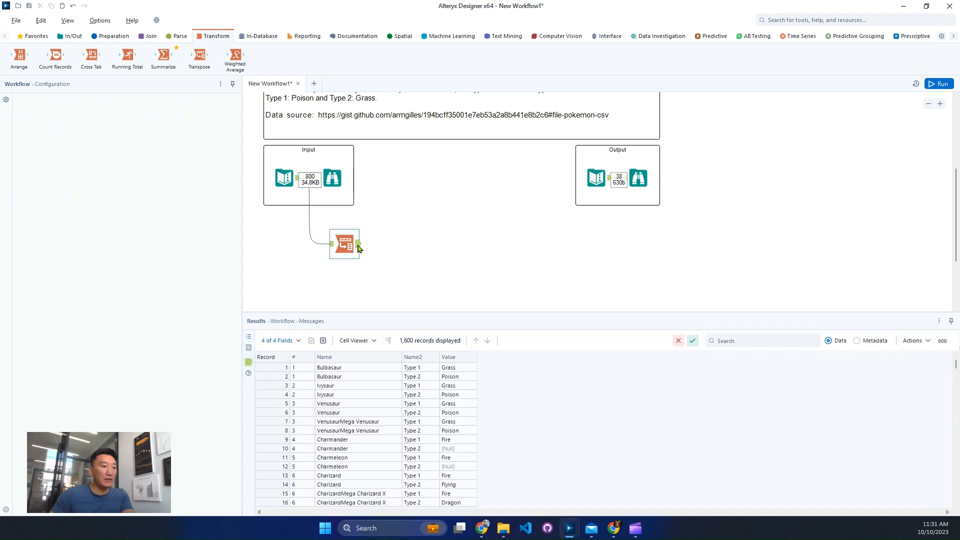
left_click(461, 453)
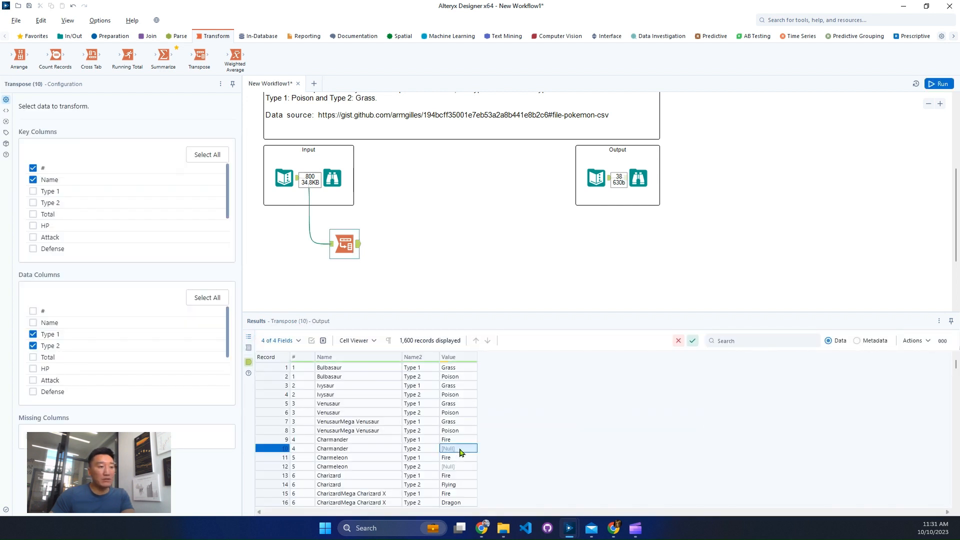
scroll(461, 453, "down", 6)
Add a Summarize tool after the Transpose and group by the Value field
left_click(793, 19)
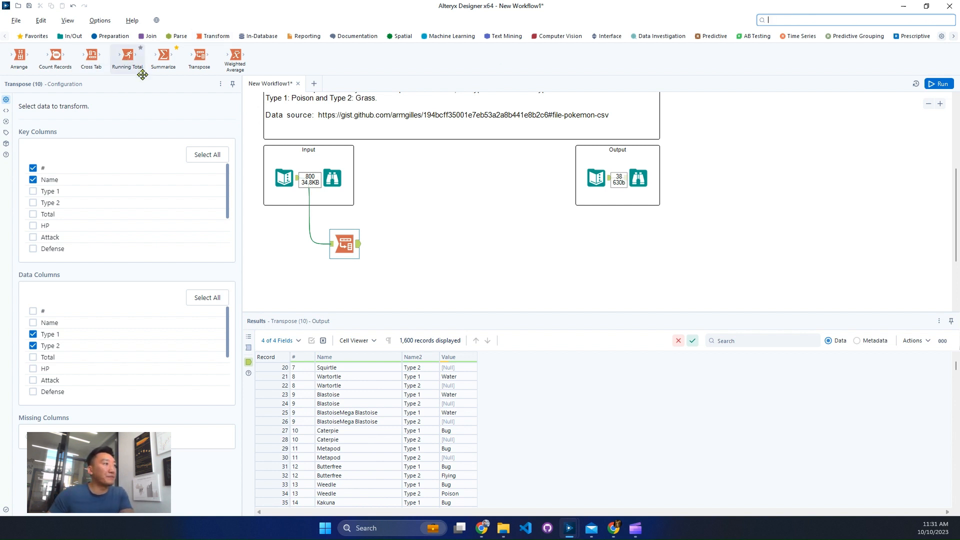
left_click_drag(163, 57, 403, 247)
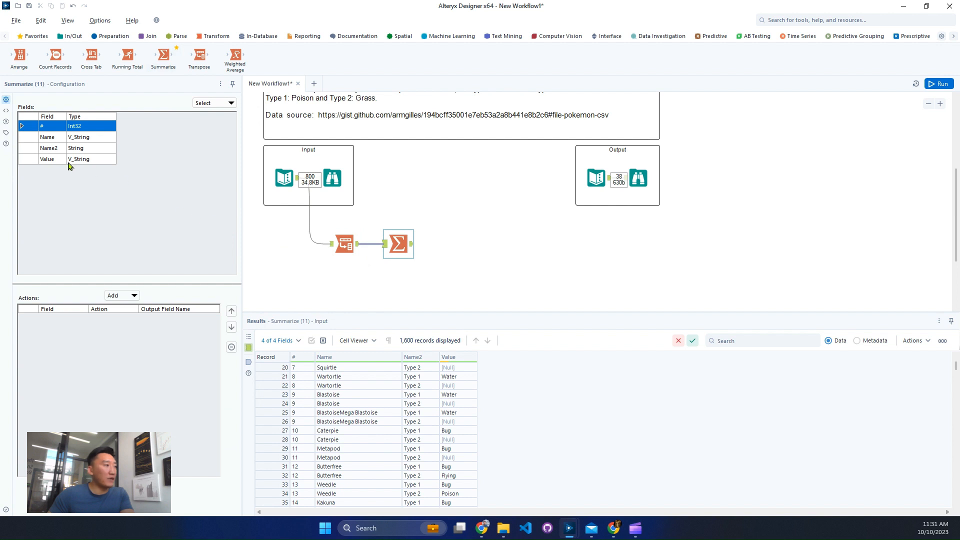
left_click(68, 160)
left_click(122, 295)
left_click(131, 306)
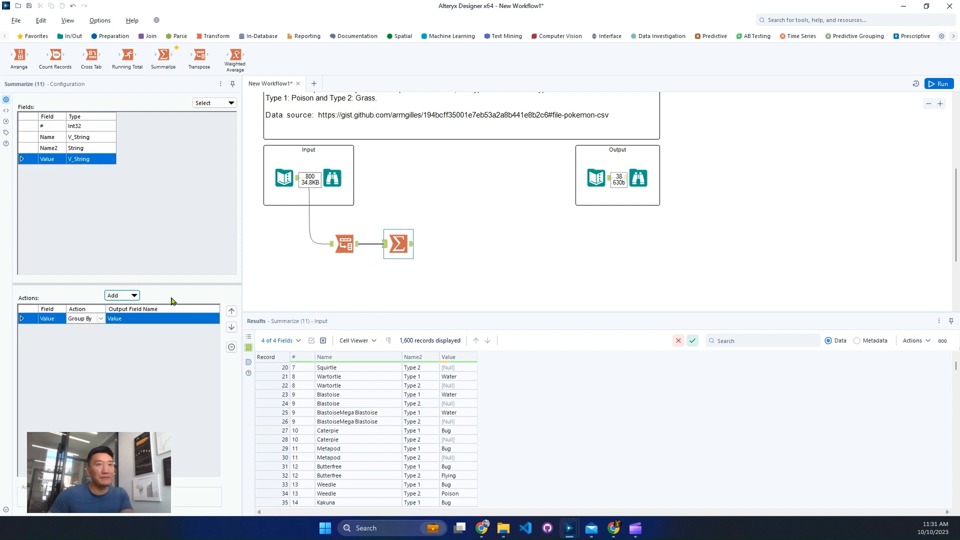
Add a Filter tool after the Summarize with the basic condition Value Is not null
left_click(850, 21)
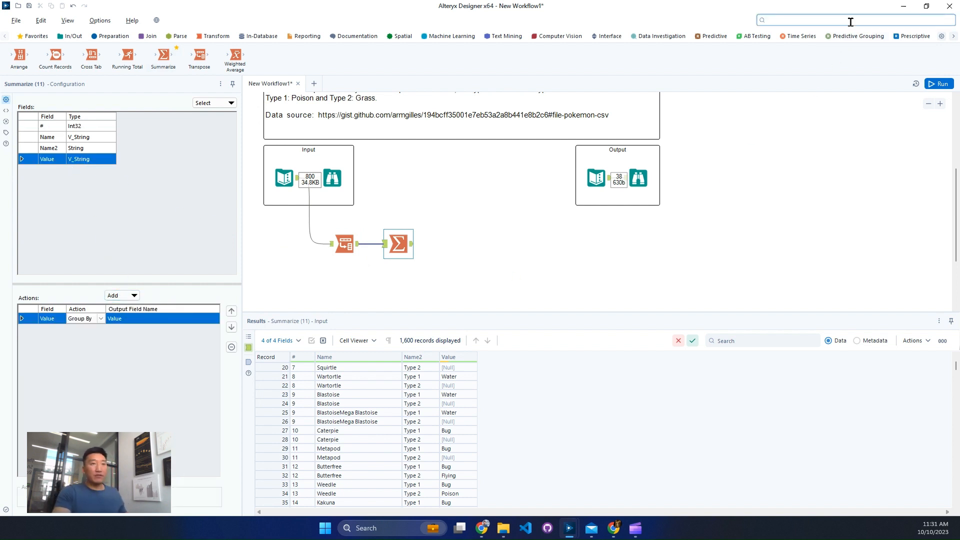
type("filt")
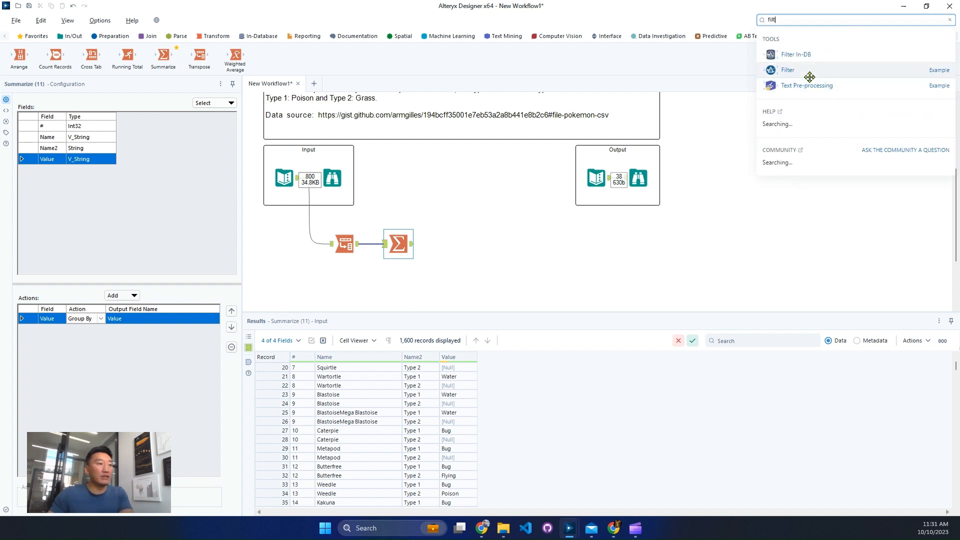
left_click_drag(808, 73, 452, 244)
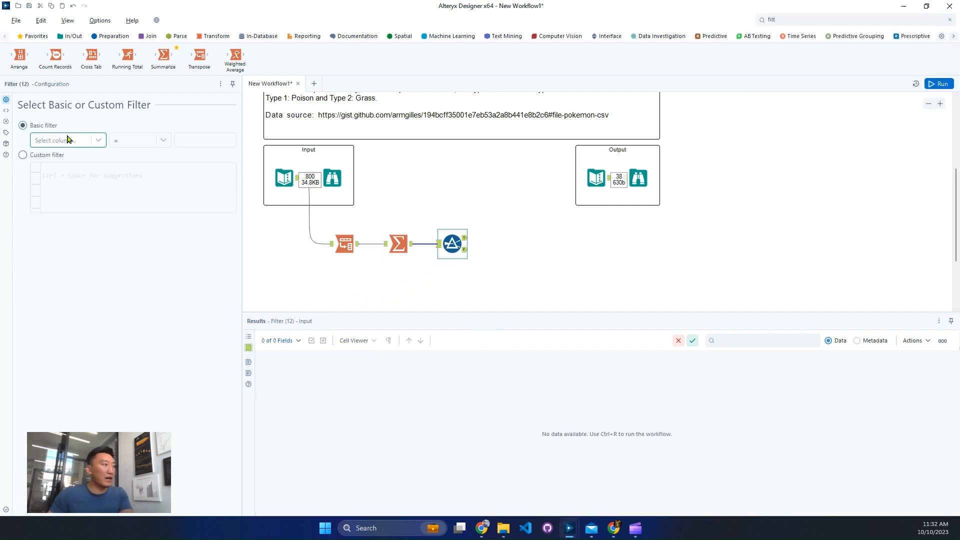
left_click(71, 141)
left_click(85, 153)
left_click(145, 141)
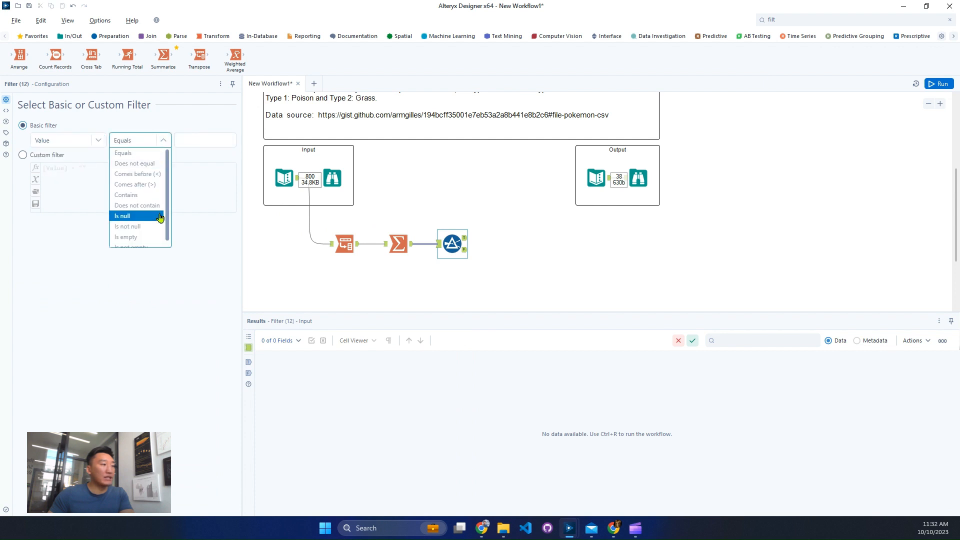
left_click(150, 227)
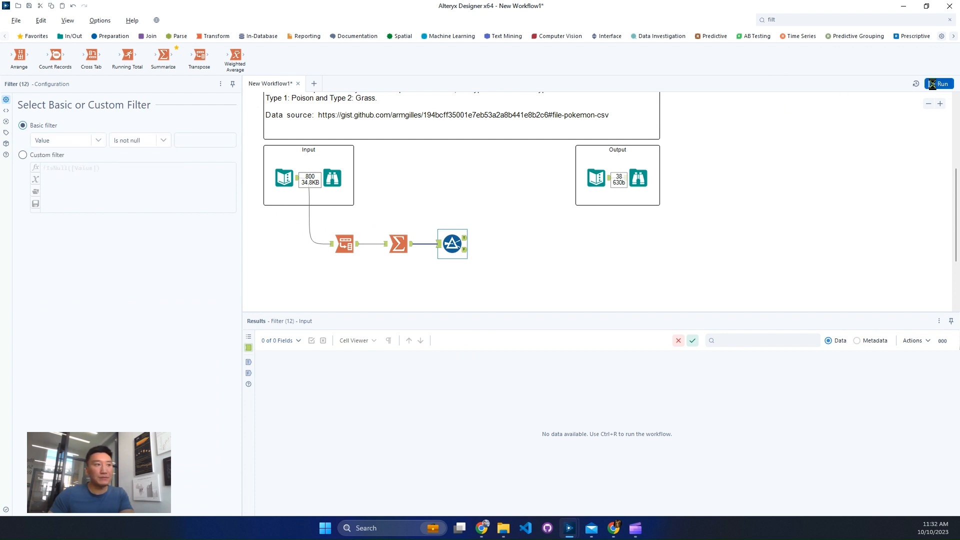
Run the workflow and check its record counts against the number of distinct types stated in the challenge description
key("ctrl+r")
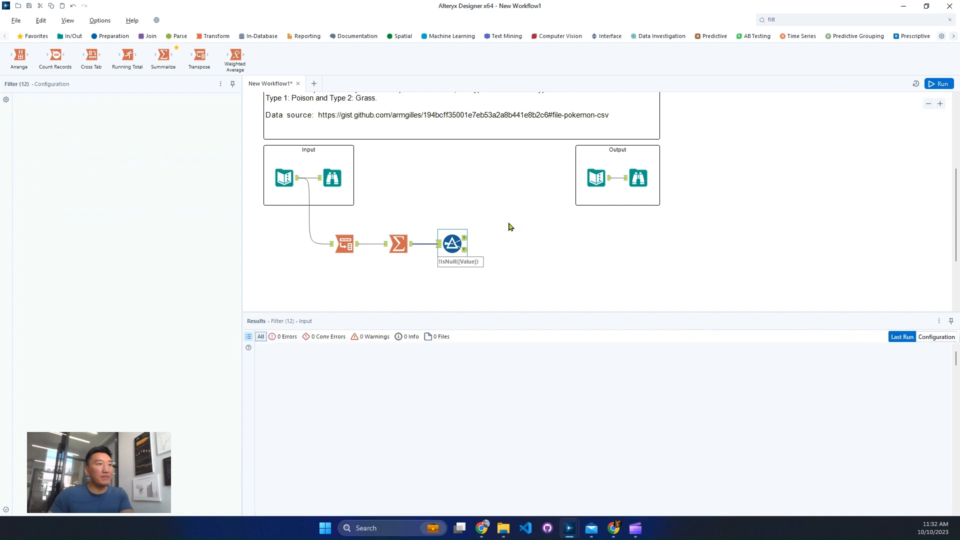
scroll(504, 224, "up", 2)
scroll(504, 223, "up", 1)
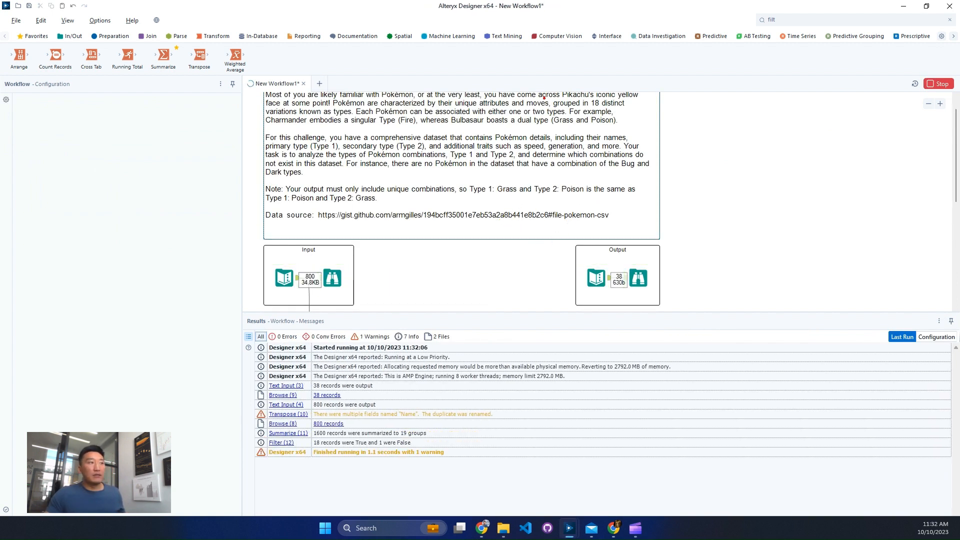
left_click_drag(544, 97, 647, 115)
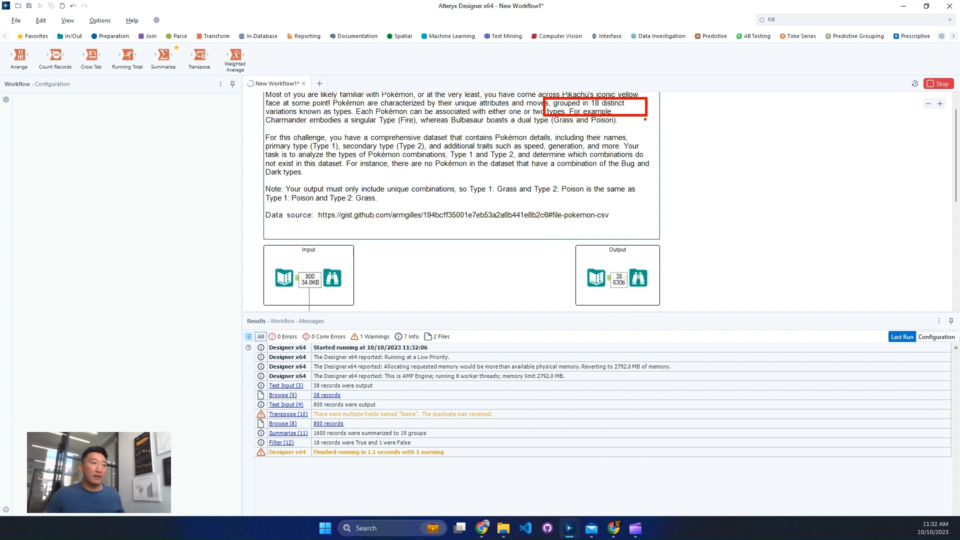
key("Escape")
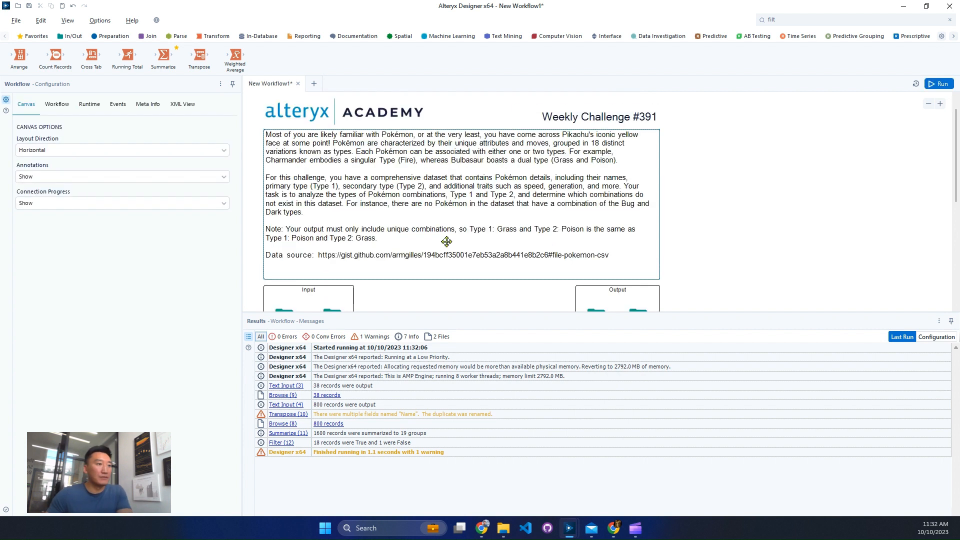
scroll(482, 258, "down", 3)
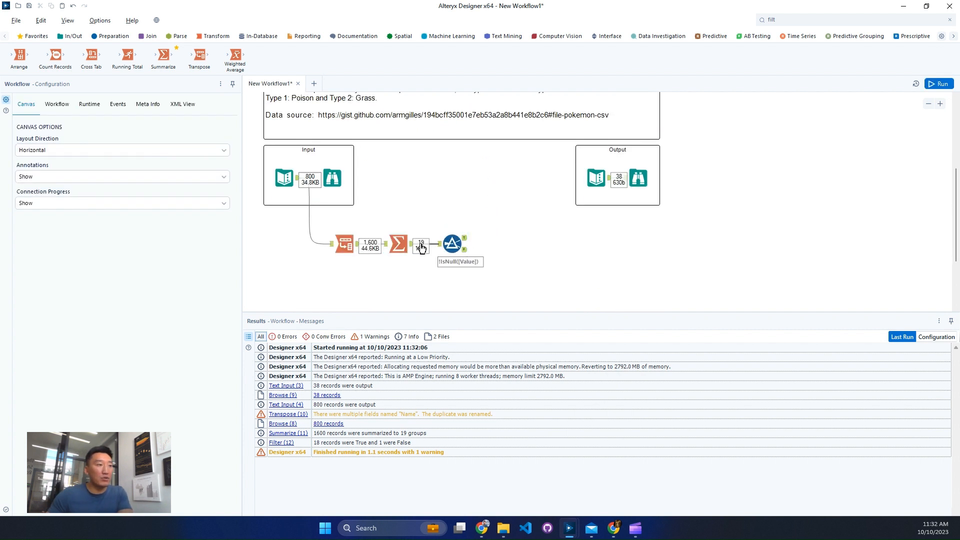
Sort the Filter's True output ascending by Value, add it to the workflow as a Sort tool, and align the tool with the Filter
left_click(479, 260)
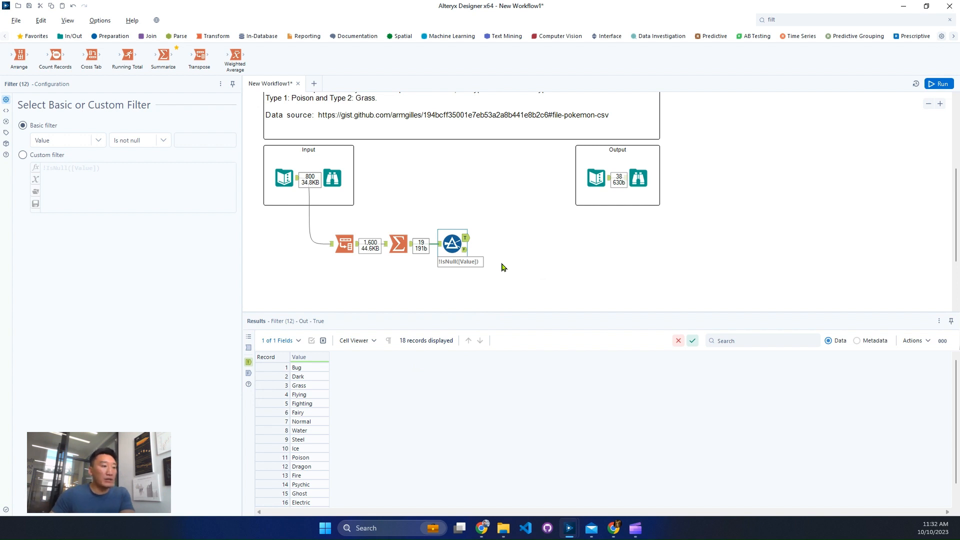
left_click(326, 357)
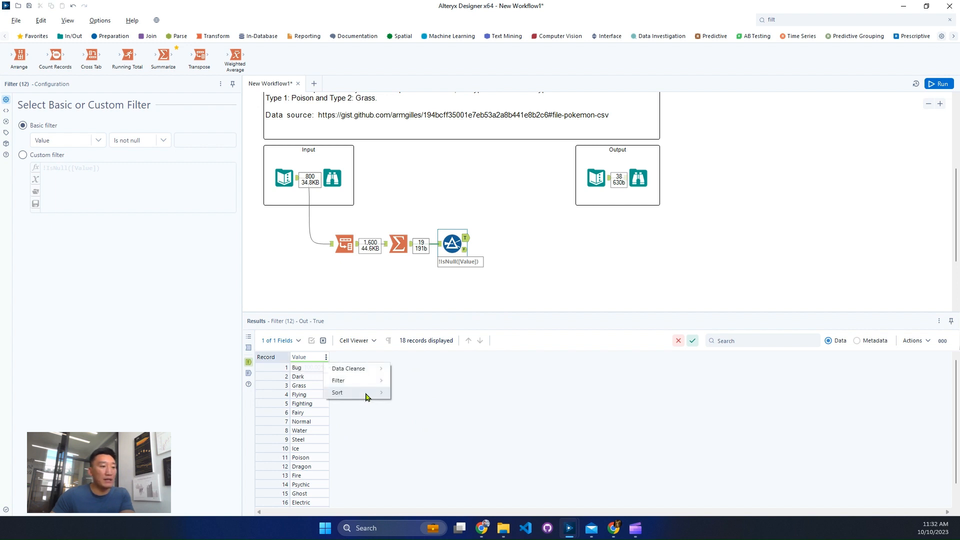
mouse_move(367, 393)
left_click(425, 409)
left_click(443, 431)
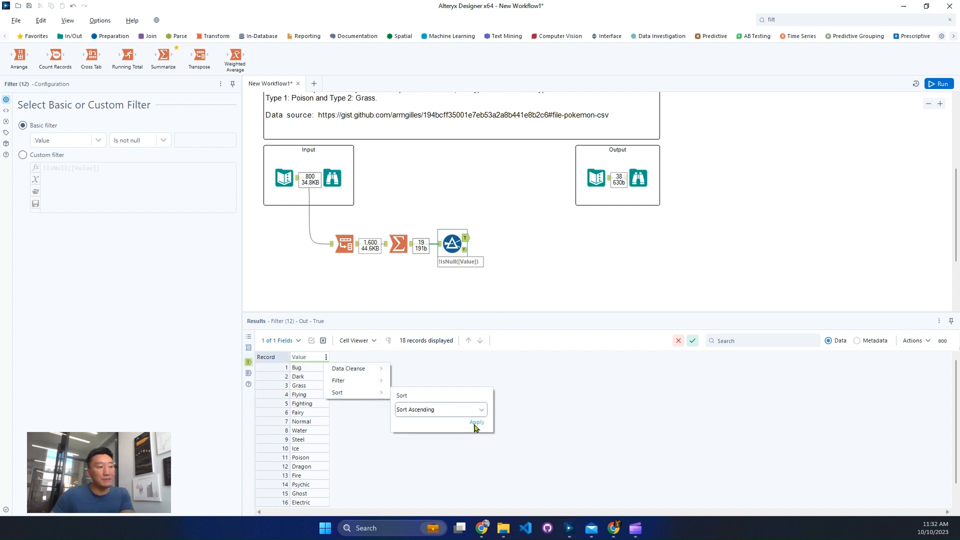
left_click(424, 435)
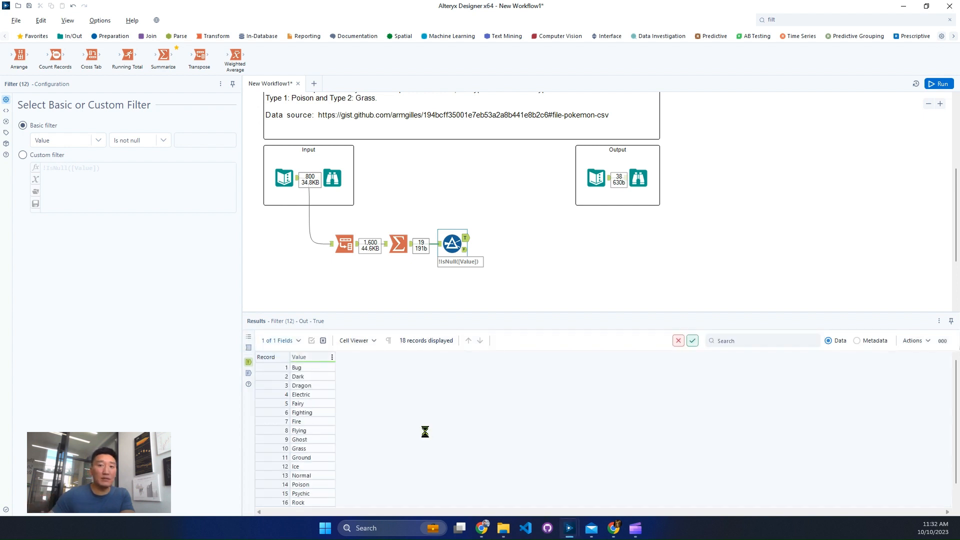
left_click(693, 342)
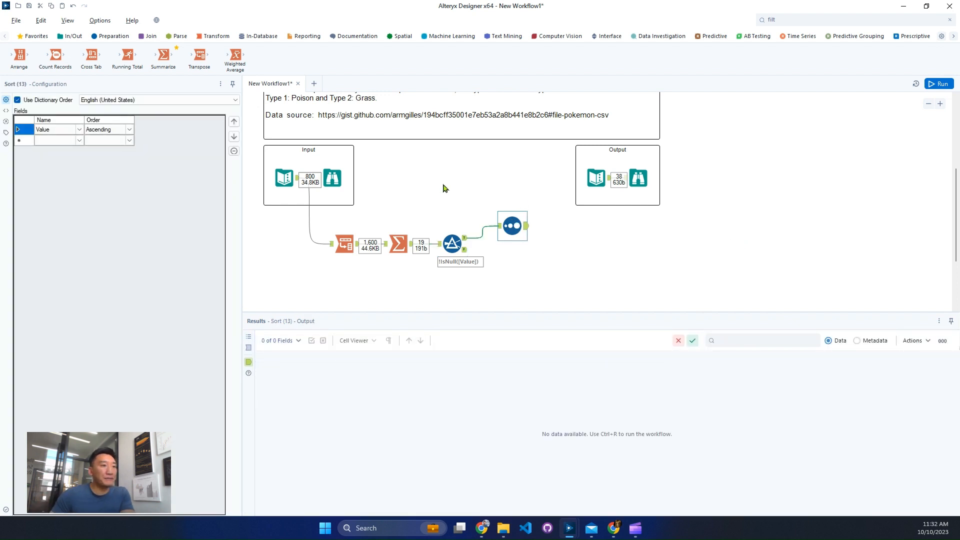
left_click_drag(512, 222, 512, 233)
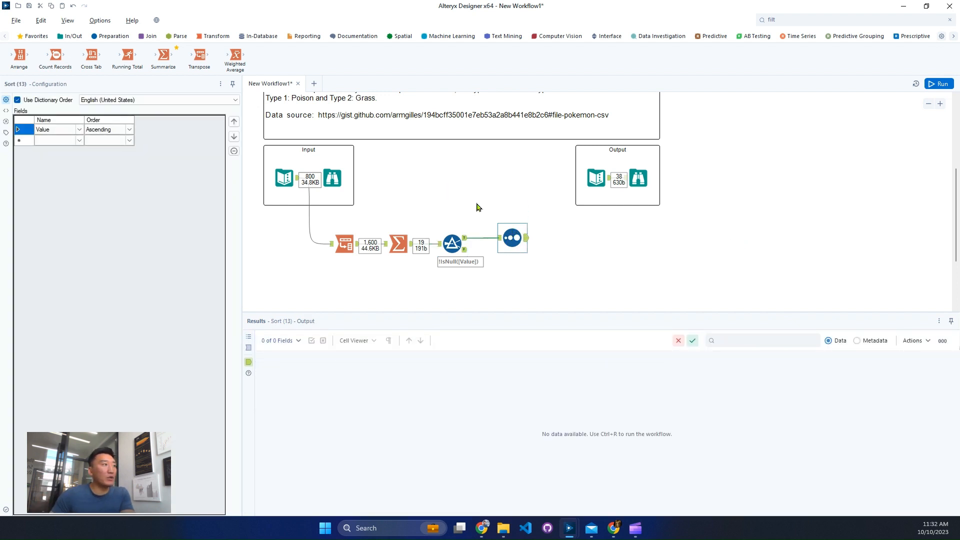
Add a Record ID tool after the Sort with its default settings, then run the workflow and view its output
left_click(109, 40)
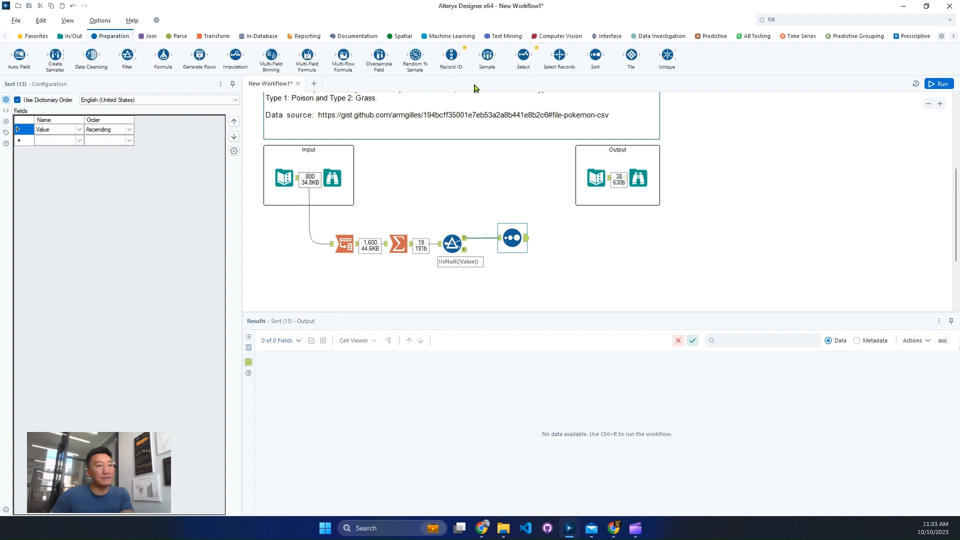
left_click_drag(451, 55, 580, 236)
left_click_drag(577, 238, 577, 238)
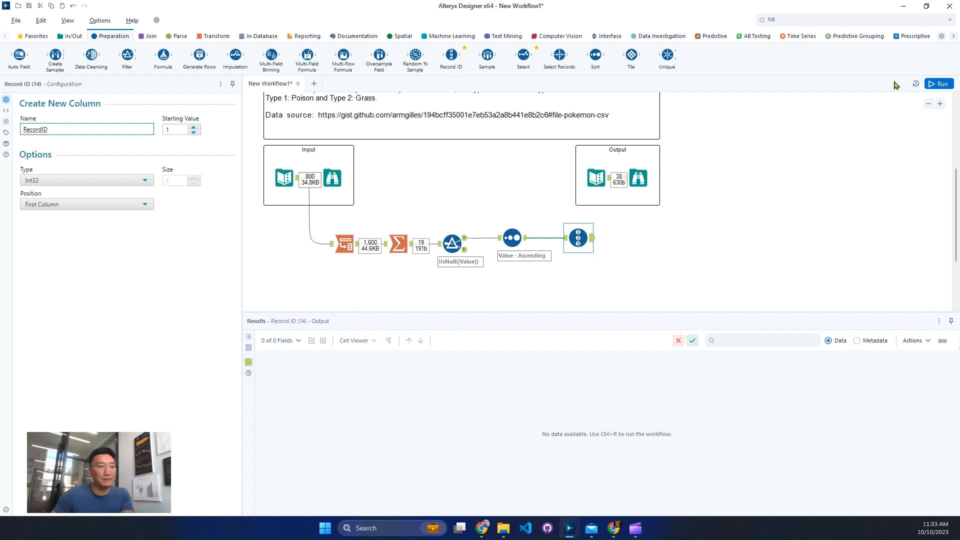
left_click(939, 84)
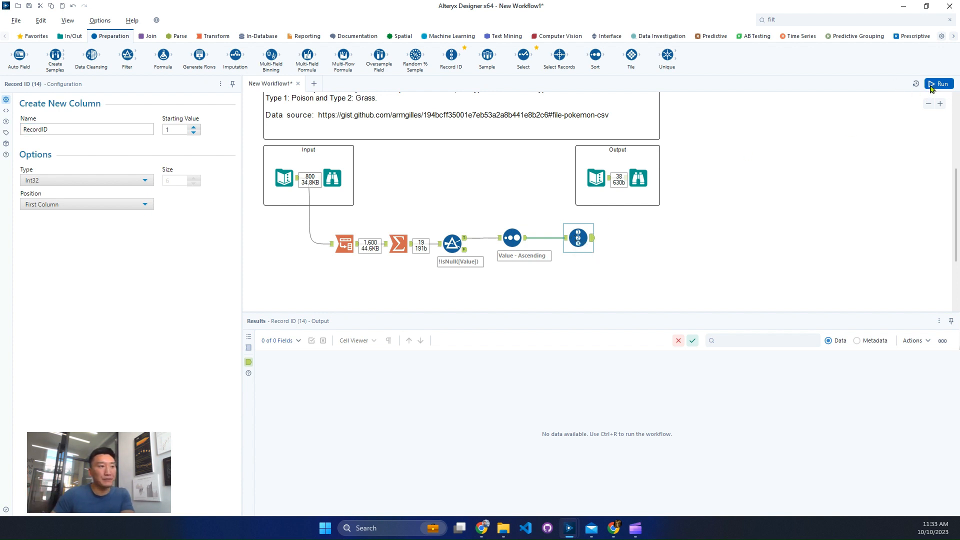
left_click(592, 242)
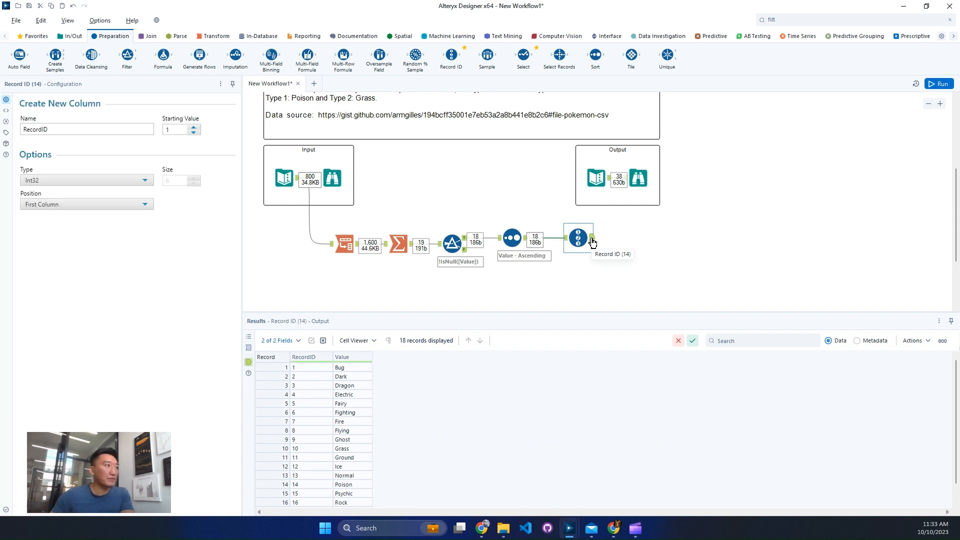
Add an Append Fields tool after the Record ID and feed the Record ID output into both its Target and Source inputs
left_click(149, 36)
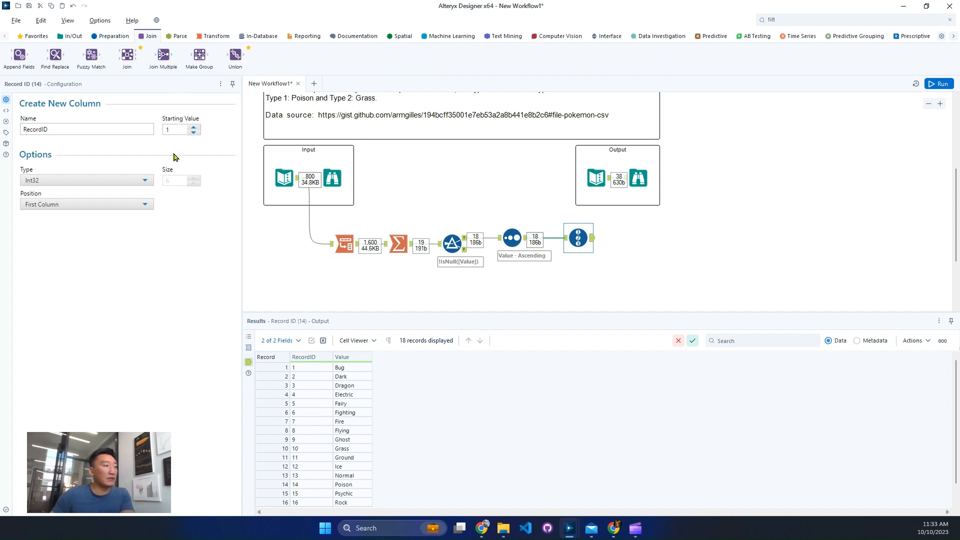
left_click_drag(19, 55, 645, 242)
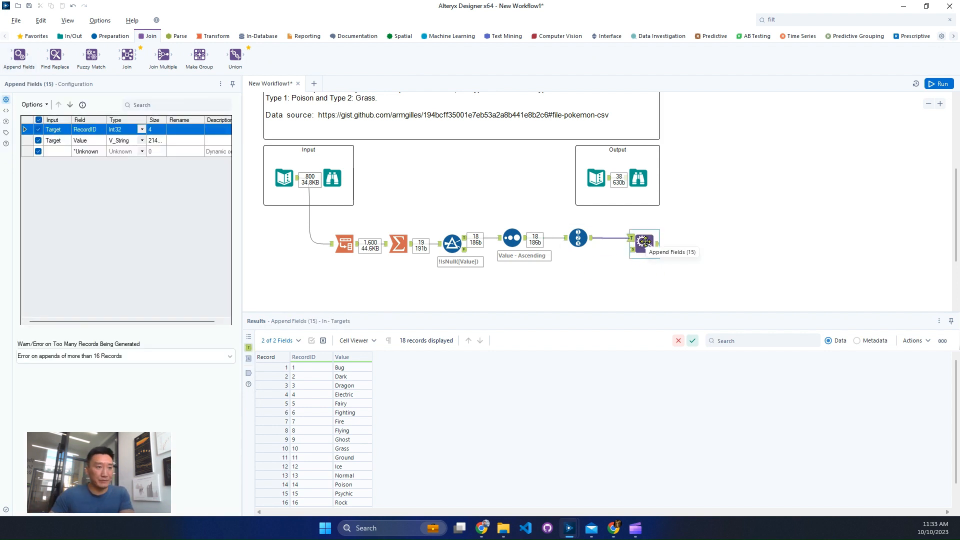
left_click_drag(591, 239, 630, 249)
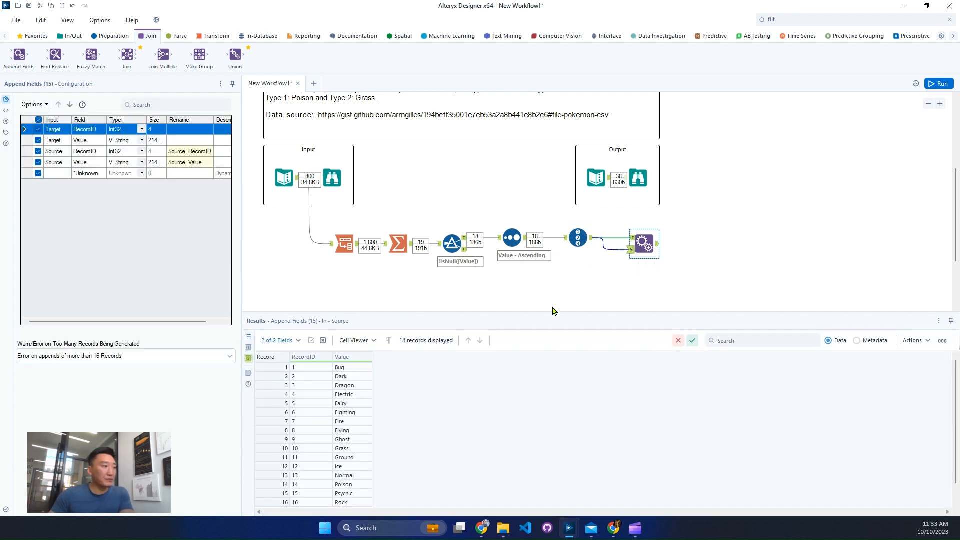
Set the Append Fields tool to Allow All Appends, then run the workflow and view the appended output
left_click(106, 359)
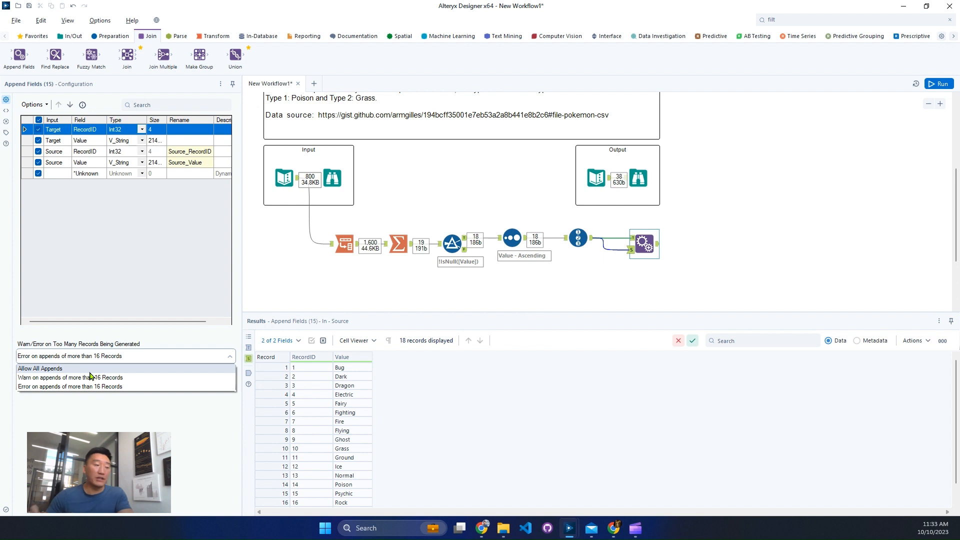
left_click(90, 372)
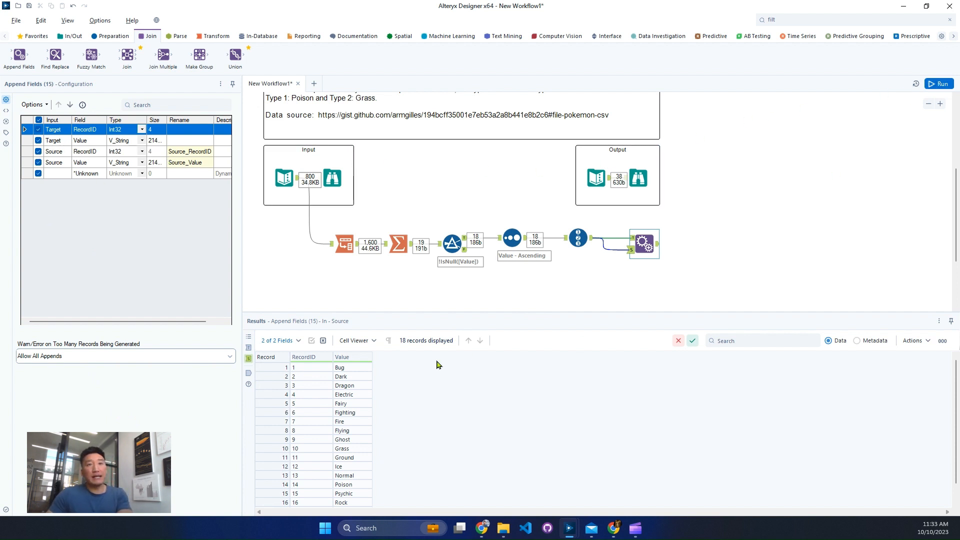
left_click(934, 85)
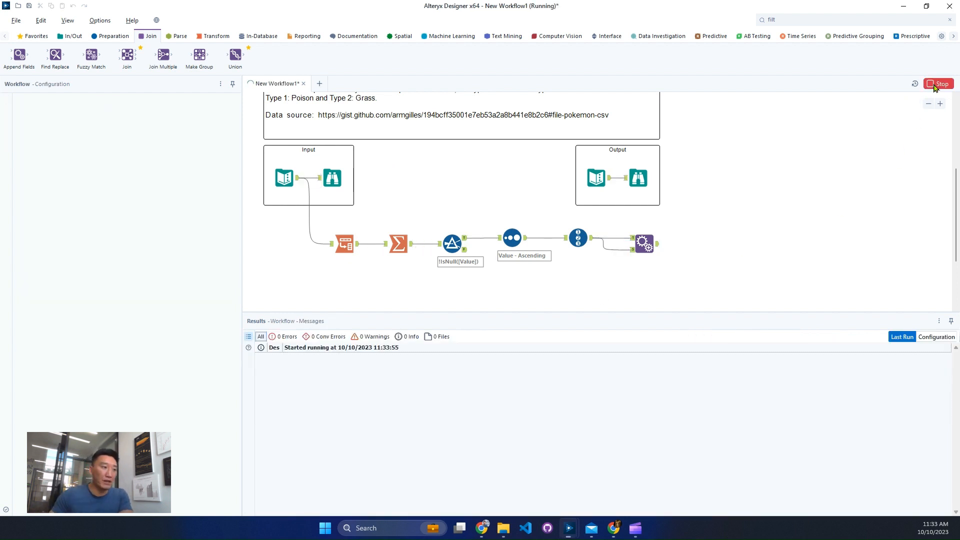
left_click(658, 246)
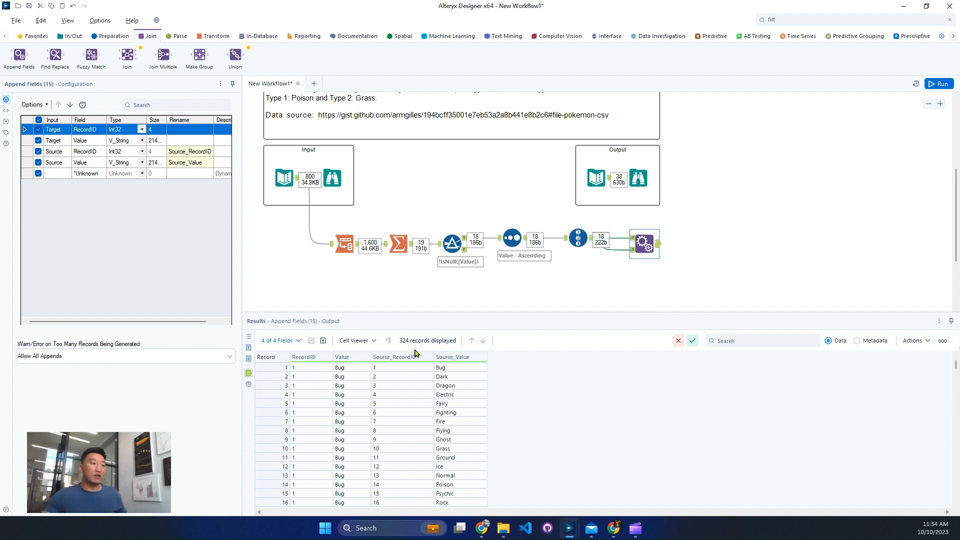
Add a Filter tool after the Append Fields with the custom expression [RecordID] <[Source_RecordID]
left_click(780, 20)
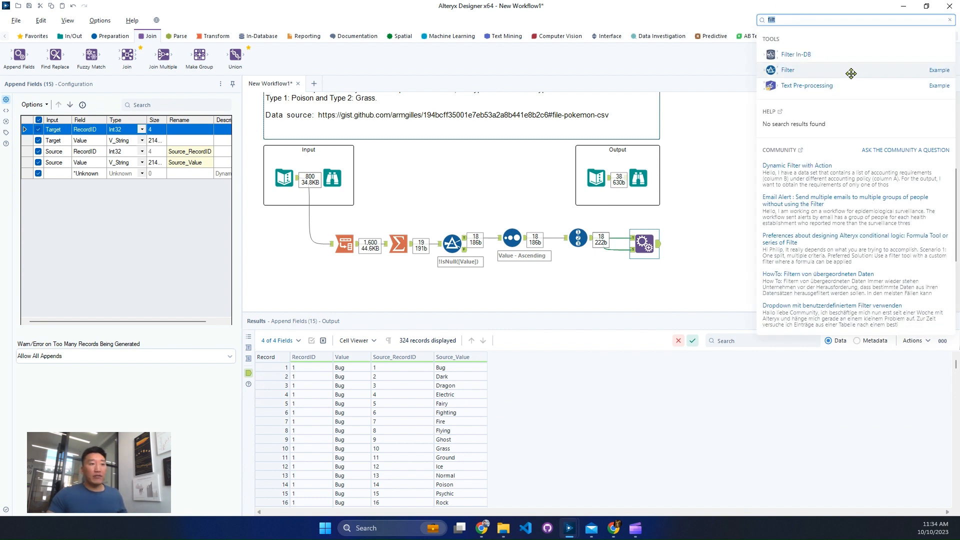
left_click_drag(851, 72, 706, 244)
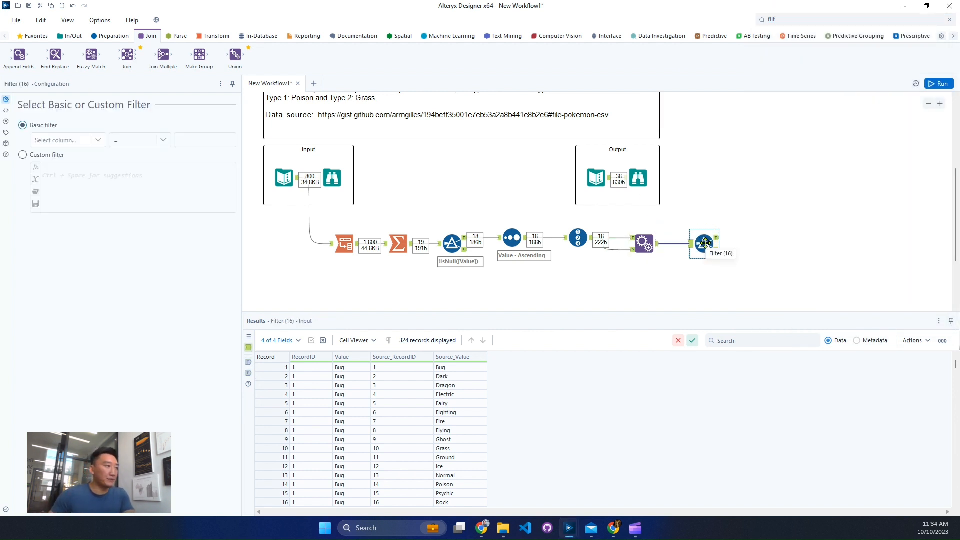
left_click(52, 155)
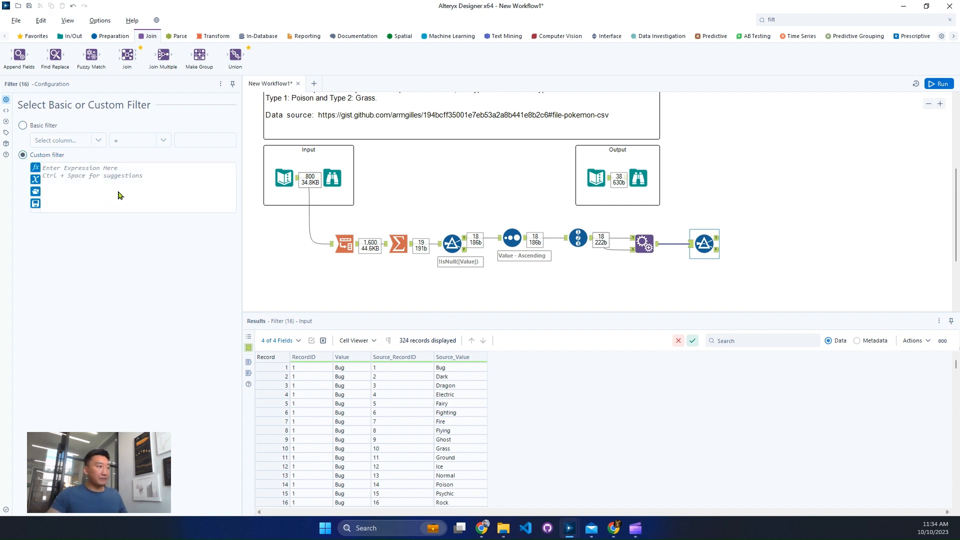
type("ceoceco")
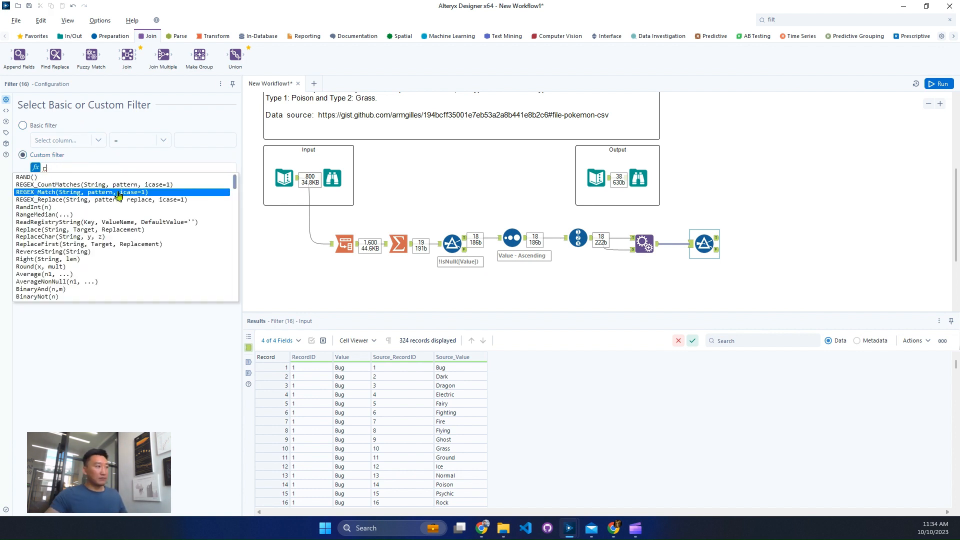
key("Return")
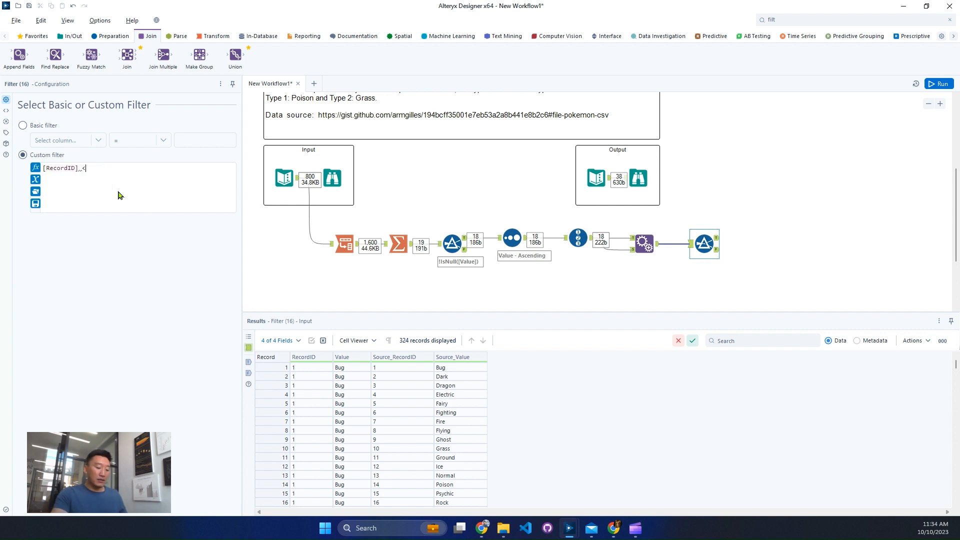
type("<reco")
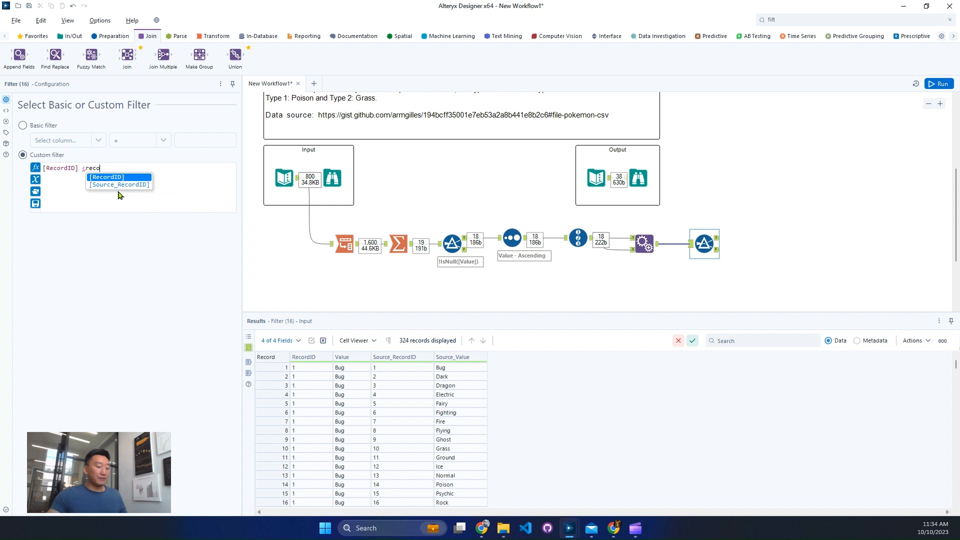
key("Down")
key("Return")
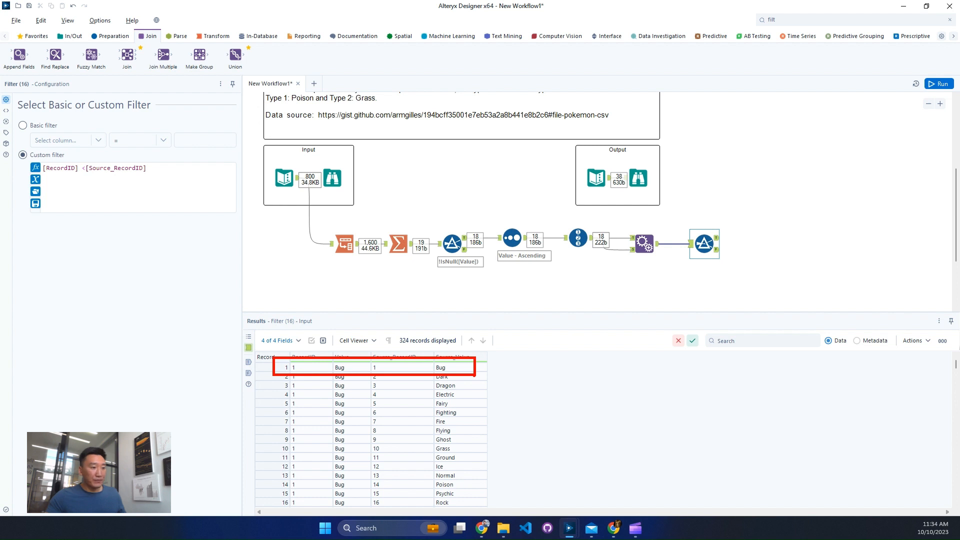
Check the Dark–Bug and Dark–Dragon rows against the filter condition and add a space after the less-than sign in the expression
scroll(376, 386, "down", 4)
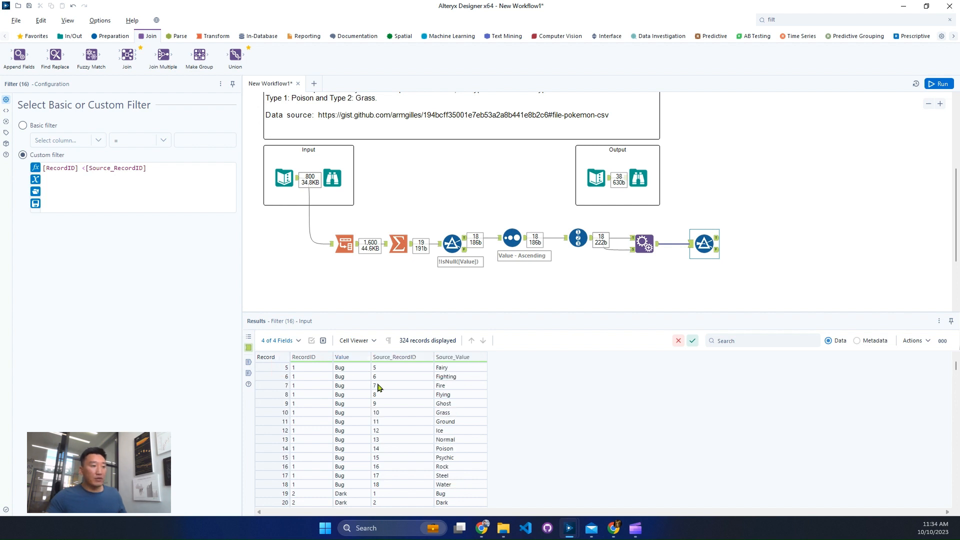
left_click(271, 412)
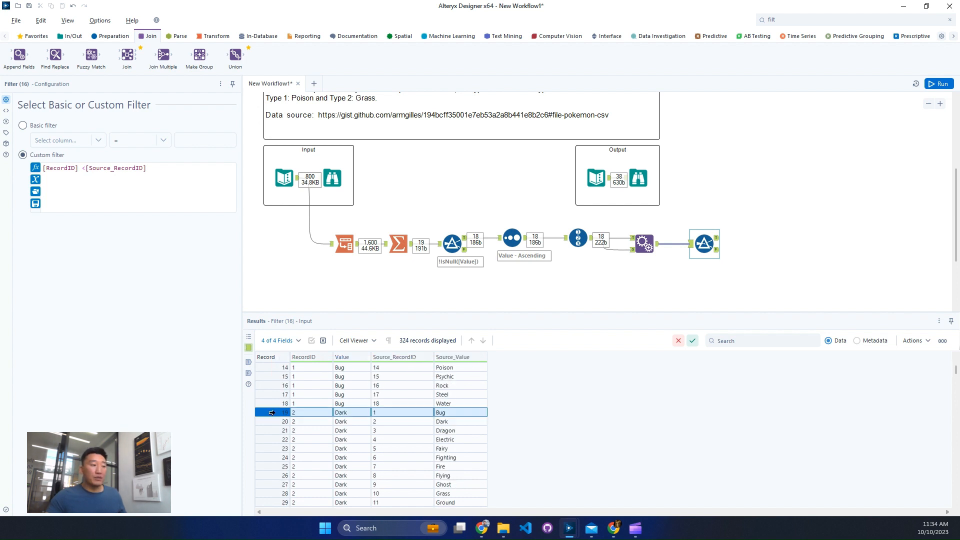
left_click(272, 430)
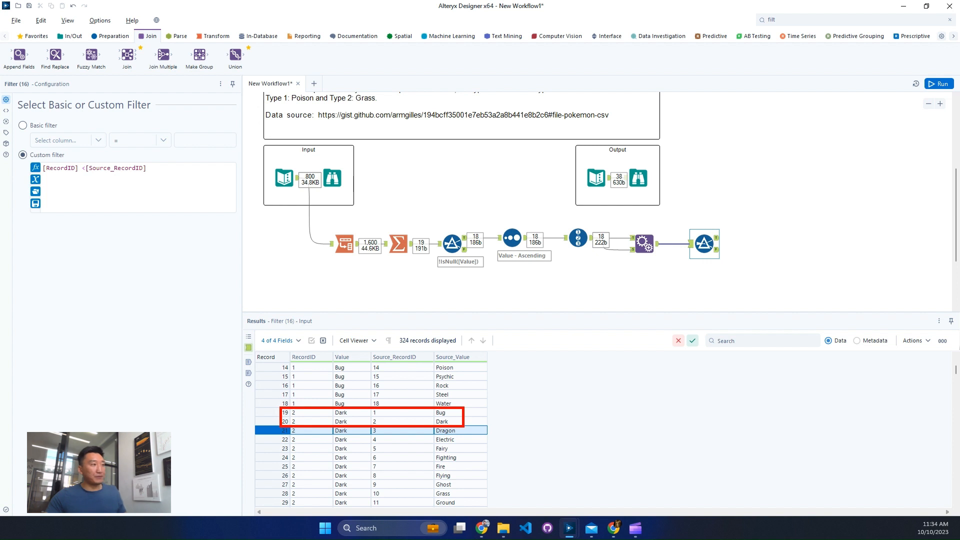
left_click(89, 169)
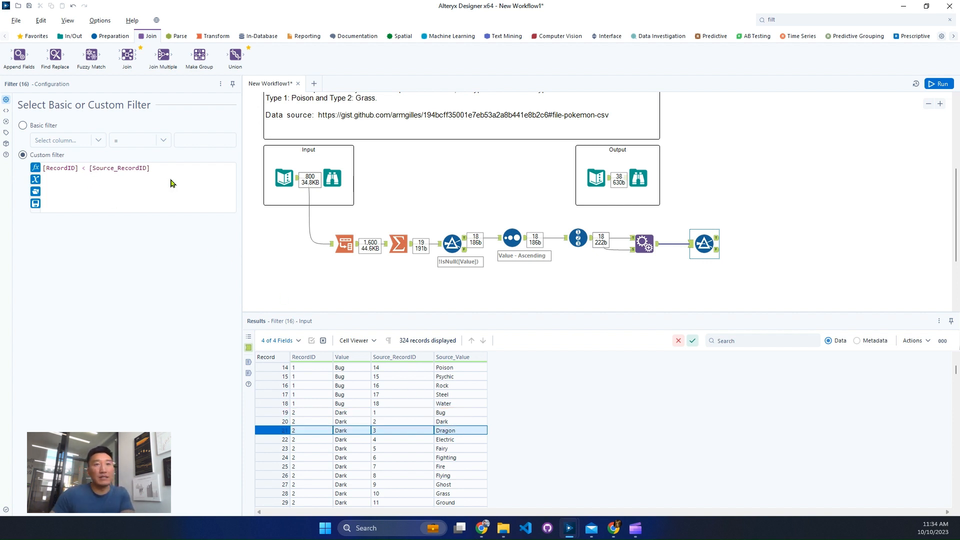
Run the workflow and review the new Filter's True output through to the last record for duplicate or mirrored type pairs
left_click(705, 252)
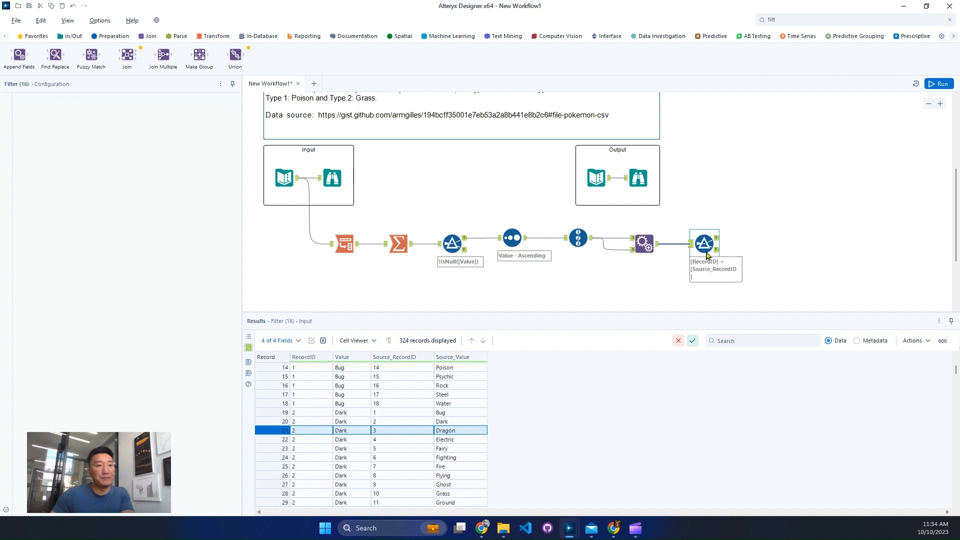
key("ctrl+r")
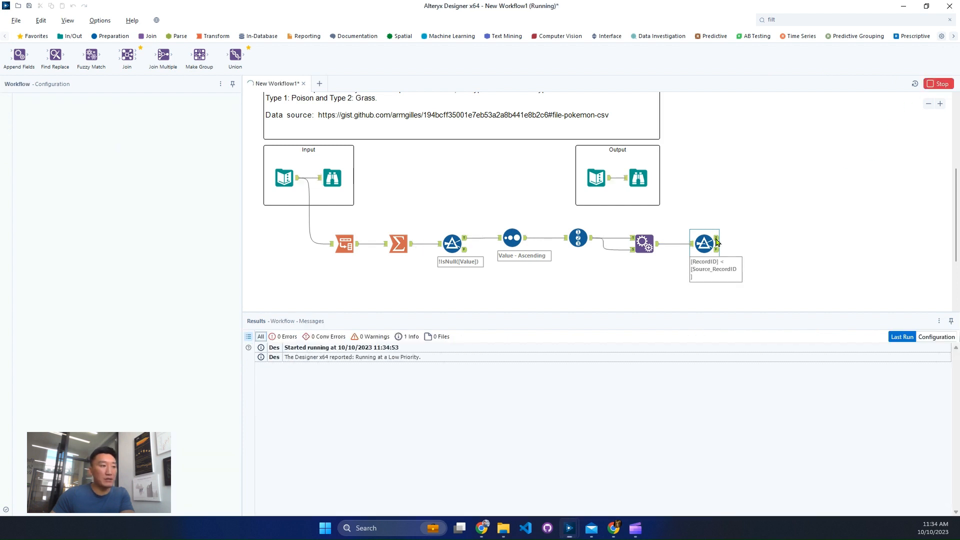
left_click(716, 239)
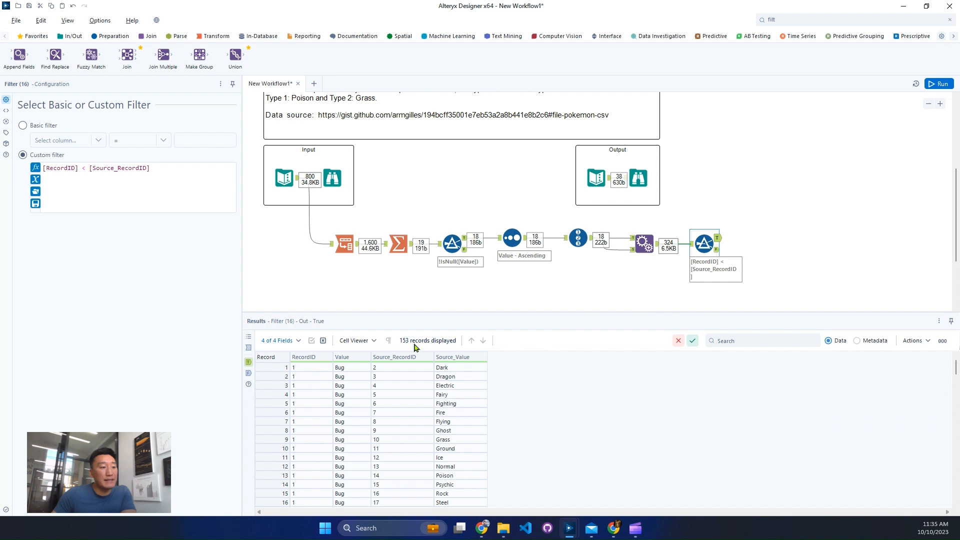
scroll(367, 476, "down", 3)
left_click(349, 458)
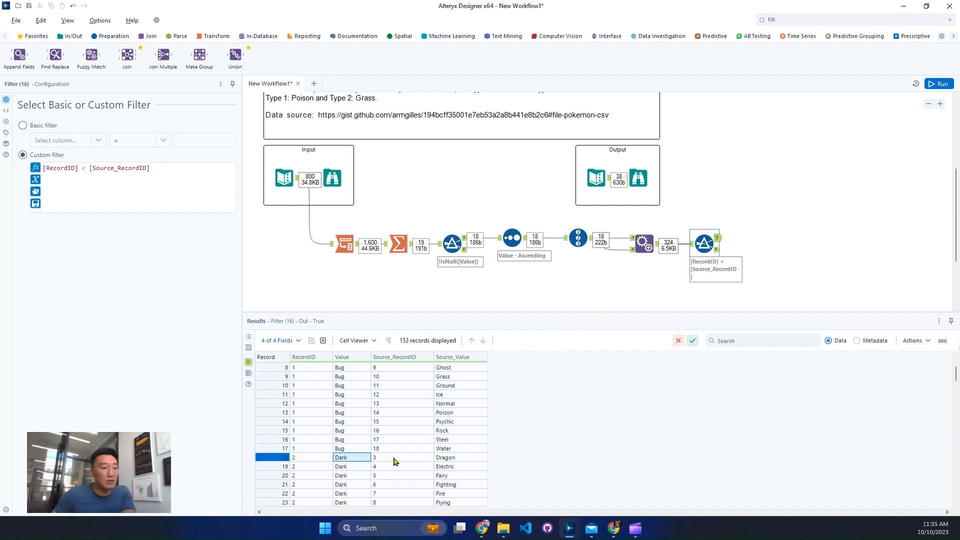
scroll(394, 461, "down", 20)
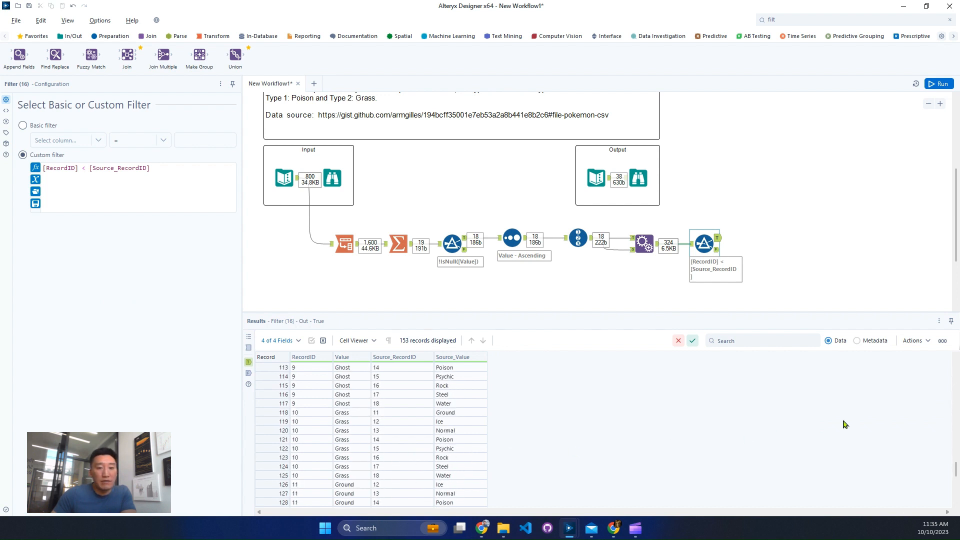
left_click_drag(955, 470, 955, 496)
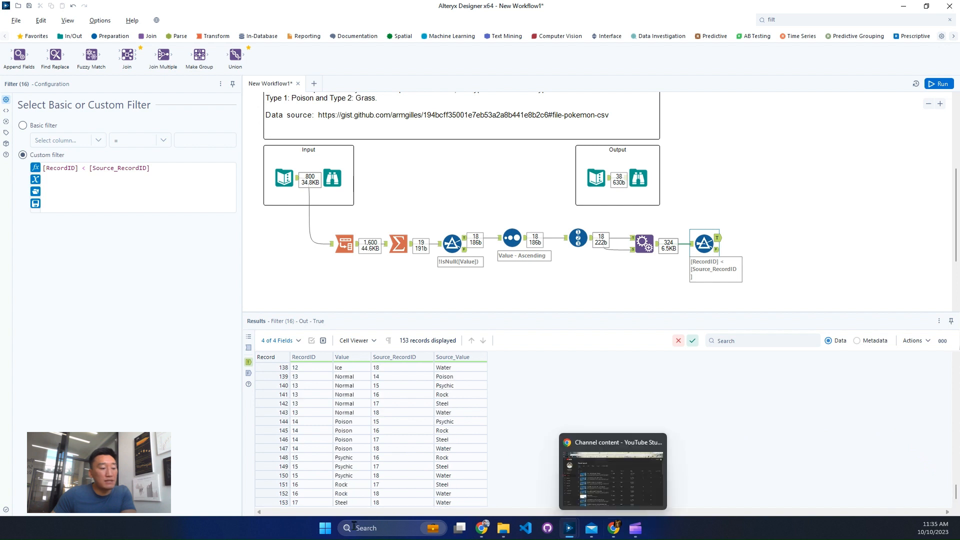
left_click(286, 503)
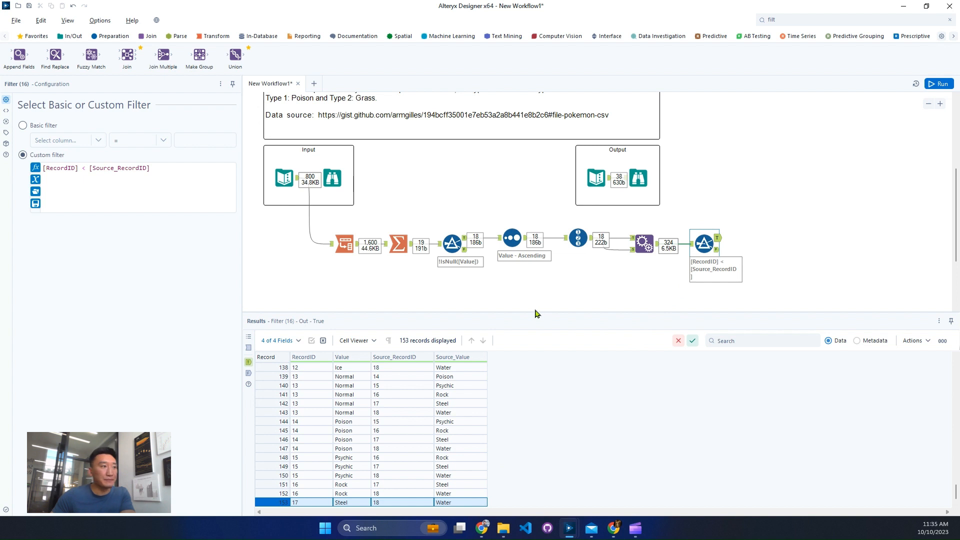
Check the Transpose output, then add a Tile tool below the Summarize tool and connect it to the Transpose output
left_click(344, 244)
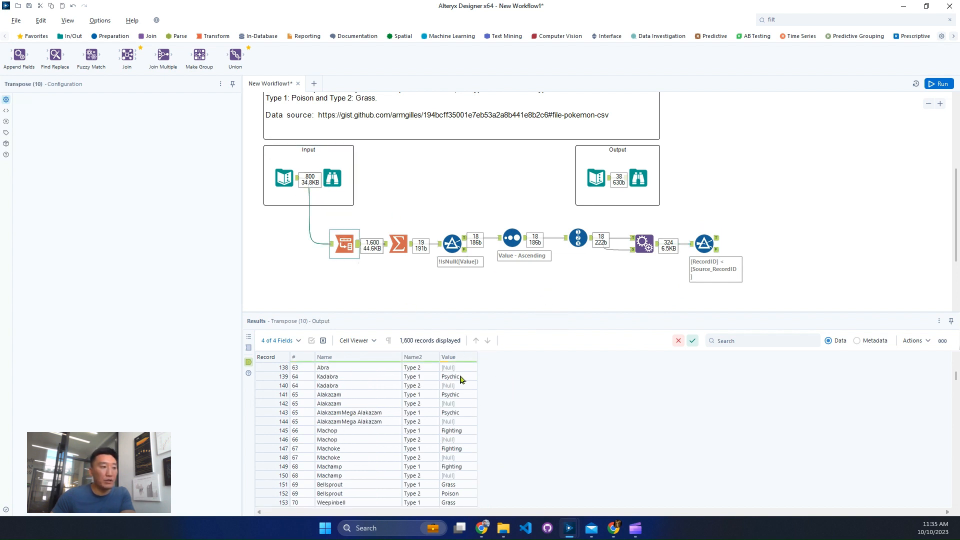
left_click(458, 370)
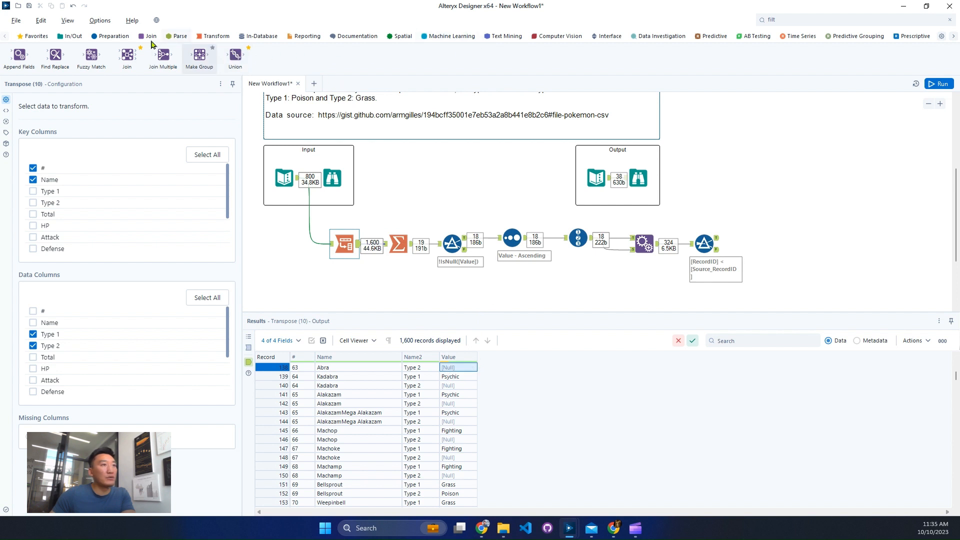
left_click(111, 36)
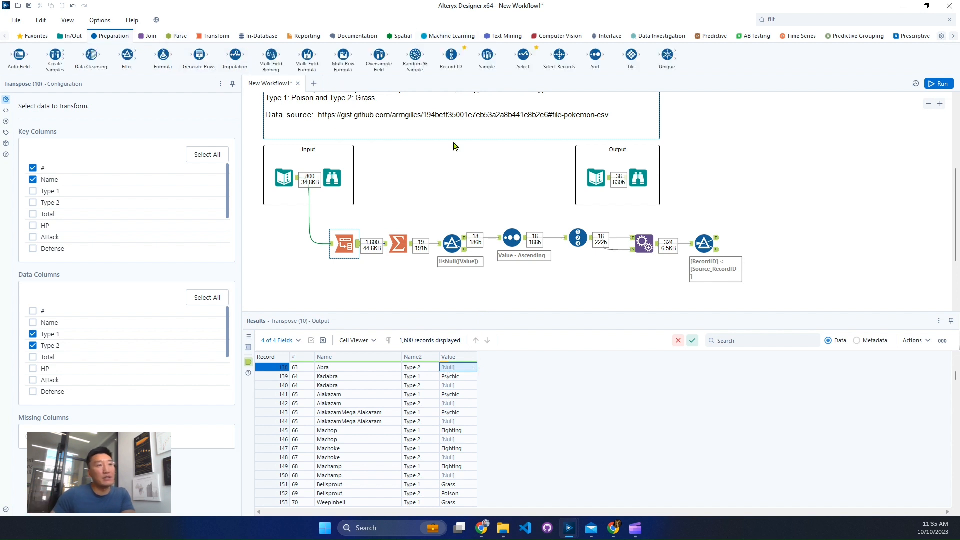
left_click_drag(631, 55, 401, 298)
scroll(466, 292, "down", 2)
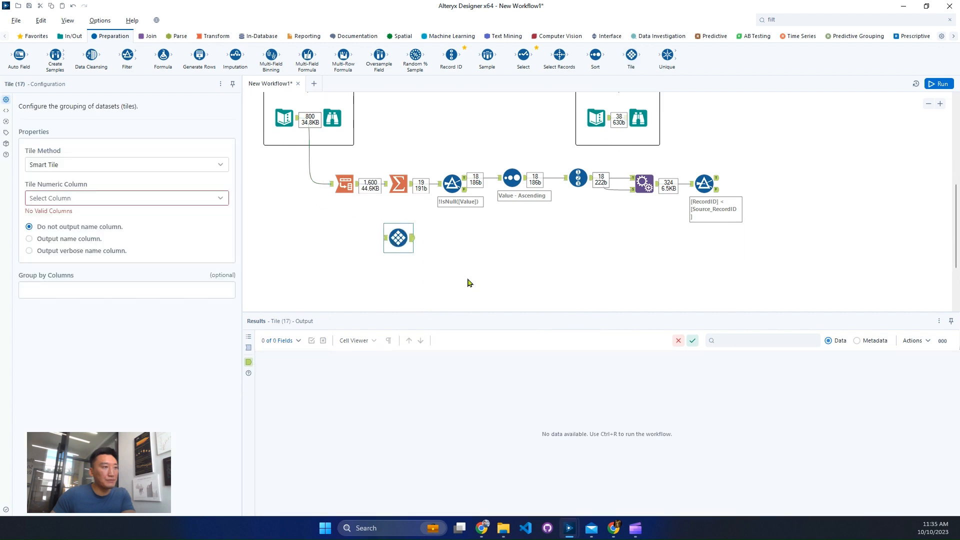
left_click_drag(357, 184, 395, 238)
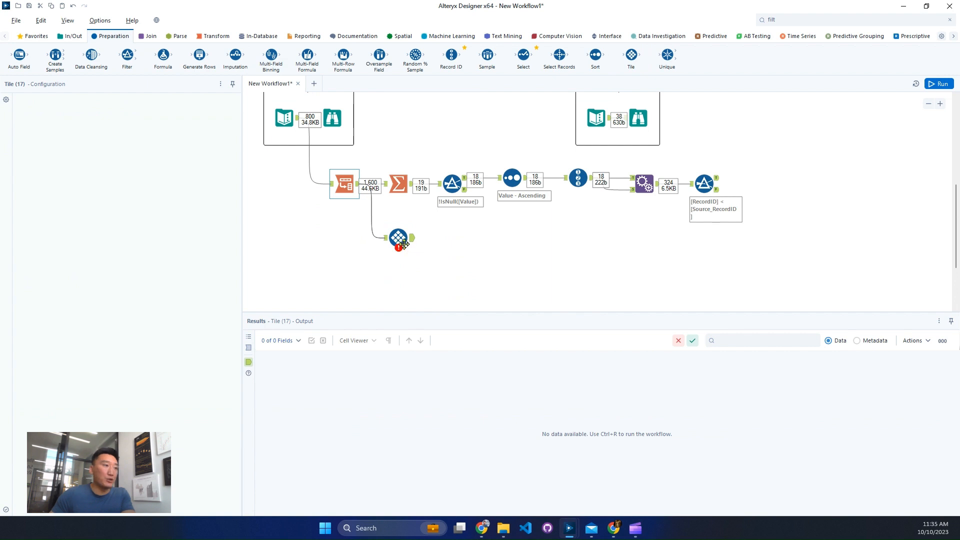
left_click(404, 244)
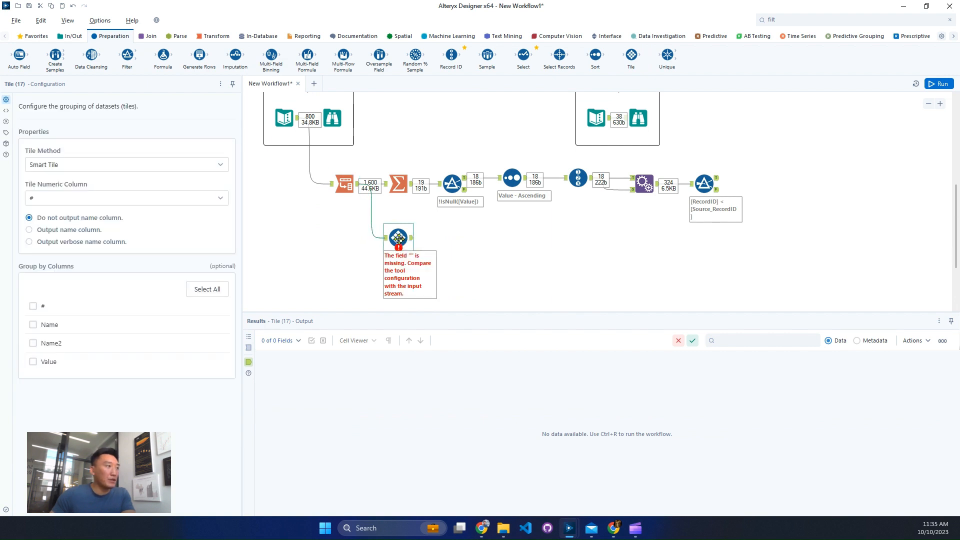
Set the Tile tool's method to Equal Records with 2 tiles
left_click(130, 165)
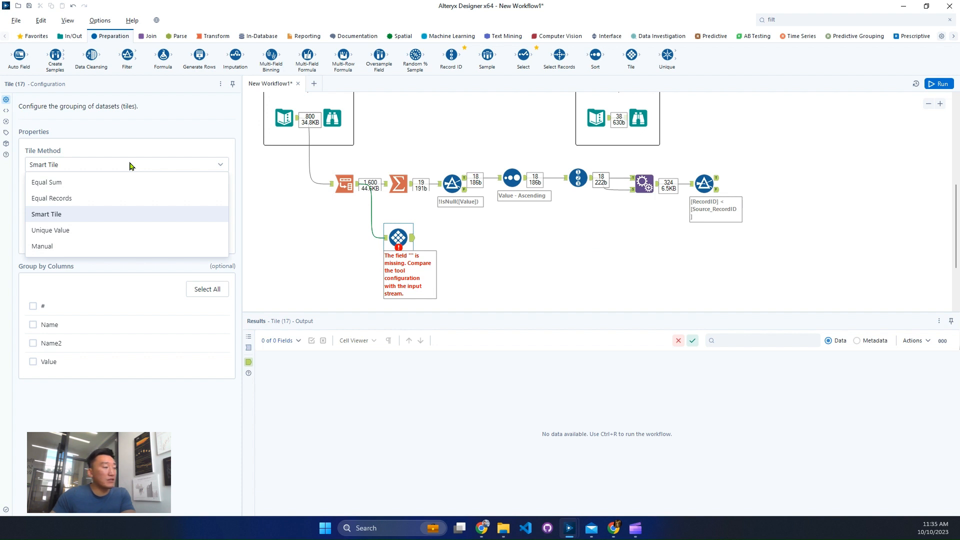
left_click(74, 230)
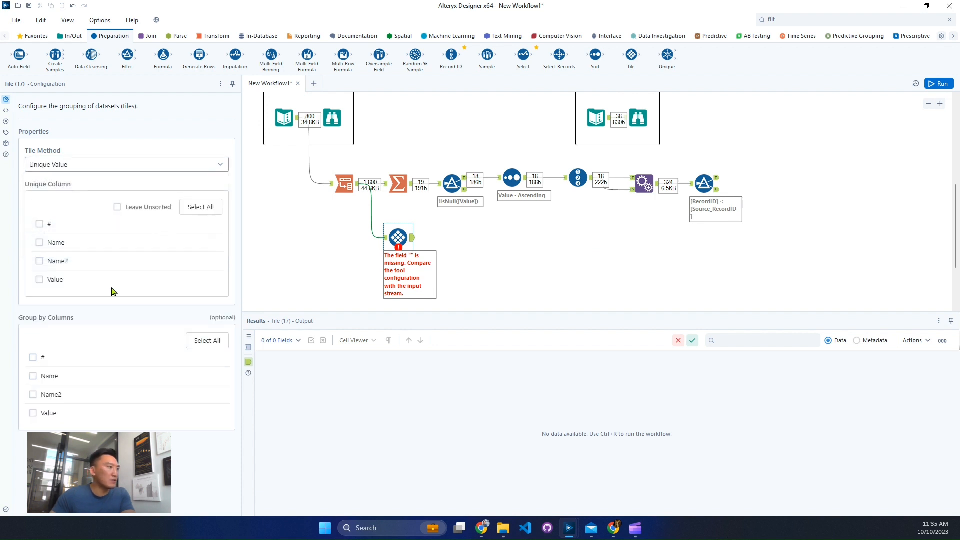
left_click(86, 167)
left_click(95, 199)
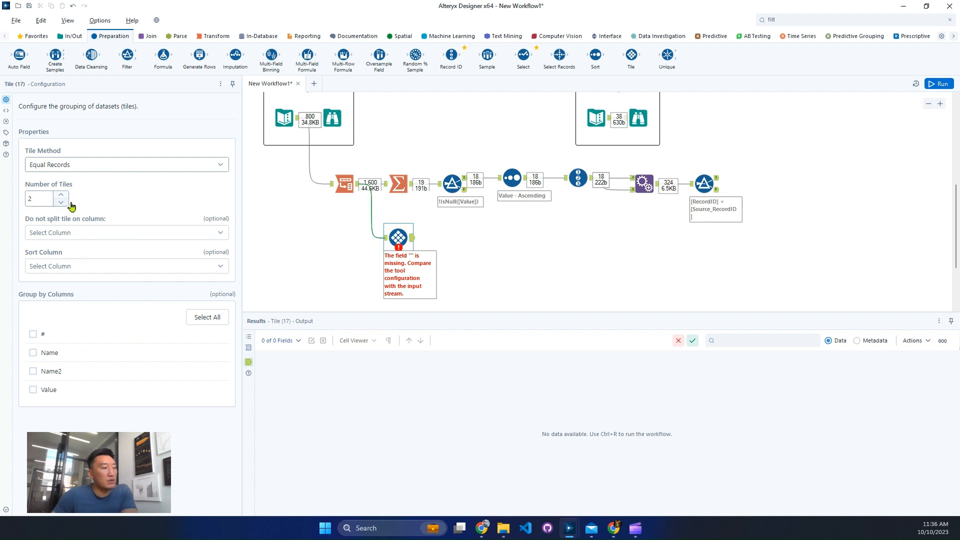
Group the tiles by # and Name, and set the tile sort column to Value
left_click(123, 267)
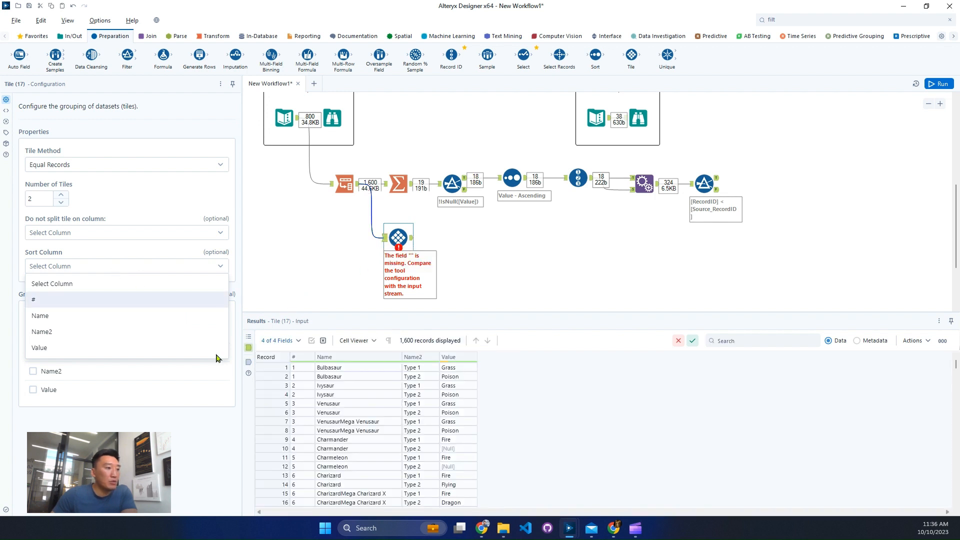
left_click(94, 432)
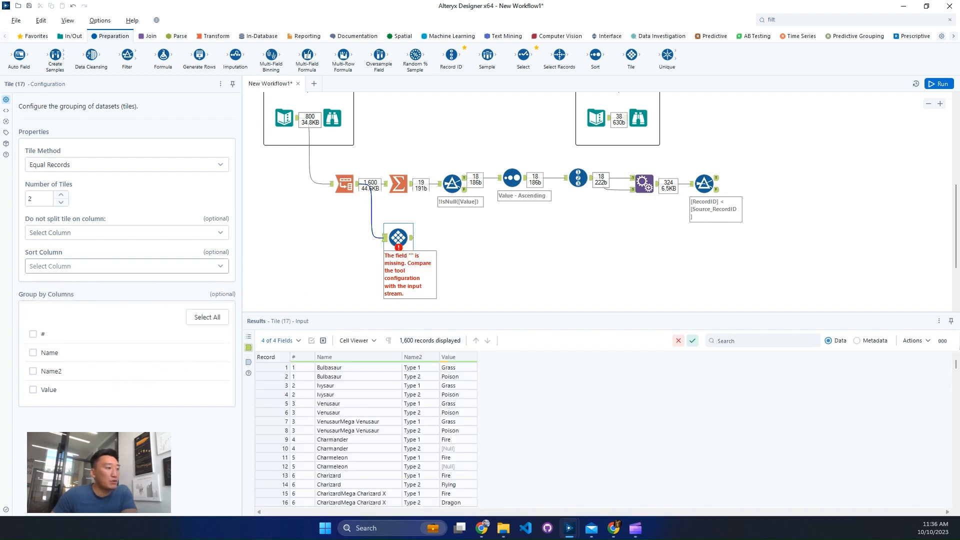
left_click(33, 334)
left_click(33, 352)
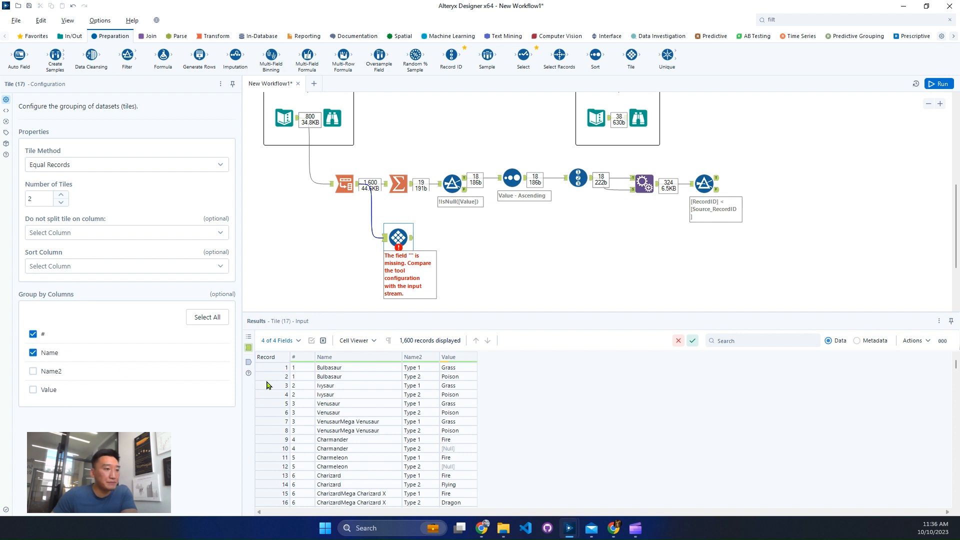
left_click(410, 369)
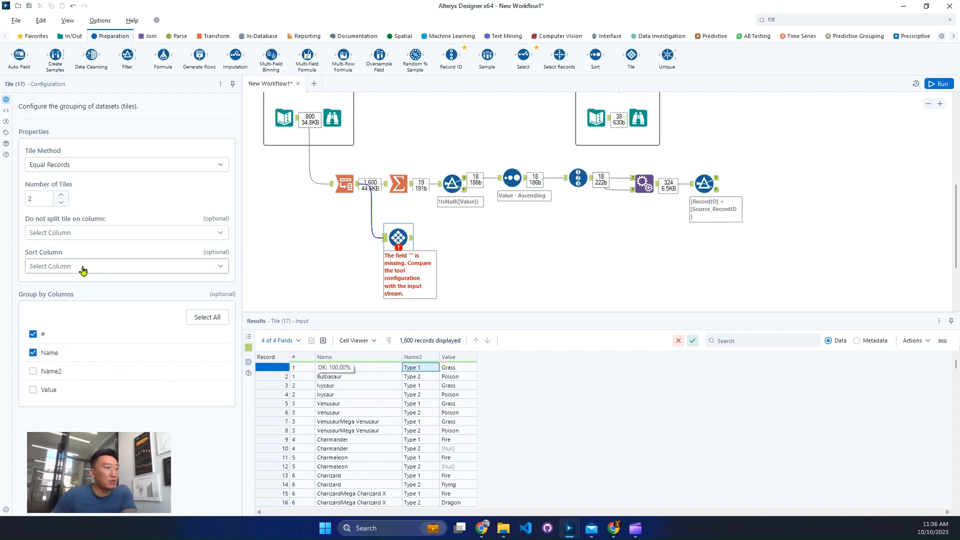
left_click(80, 267)
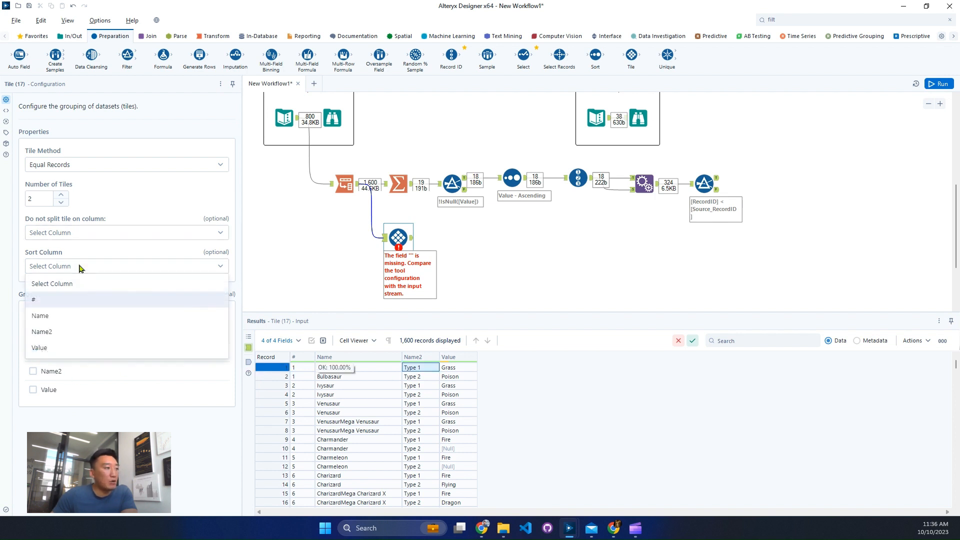
left_click(65, 347)
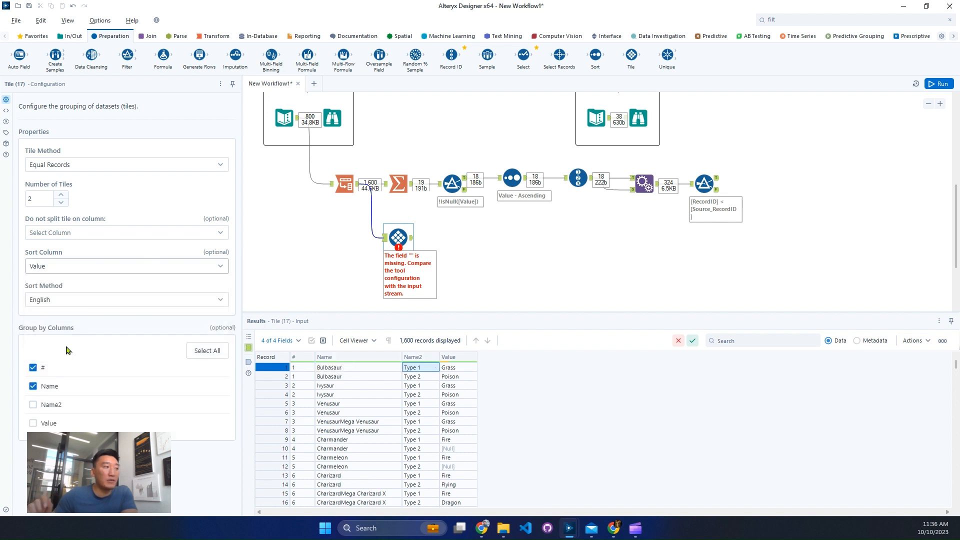
Run the workflow and compare the types and tile numbers of each Pokémon's paired rows in the Tile output
left_click(928, 86)
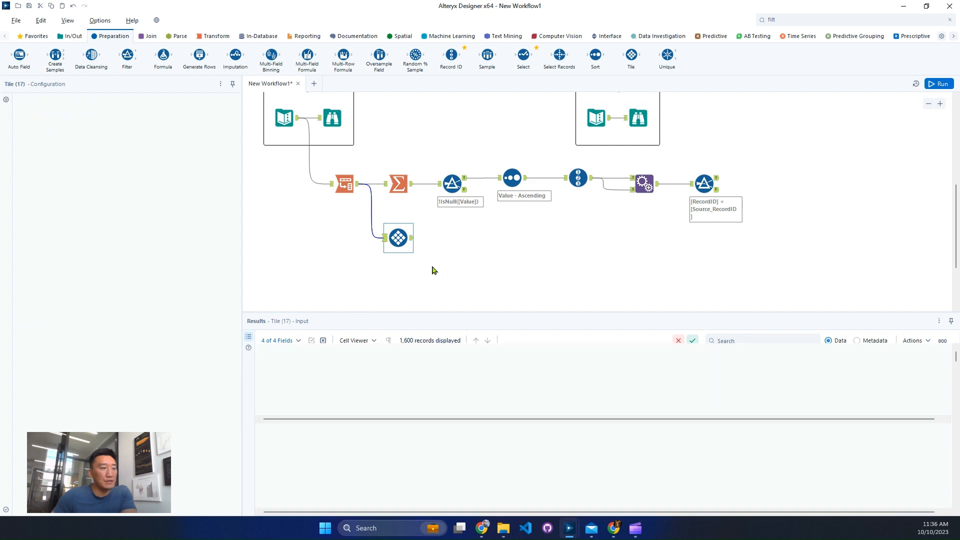
left_click(411, 242)
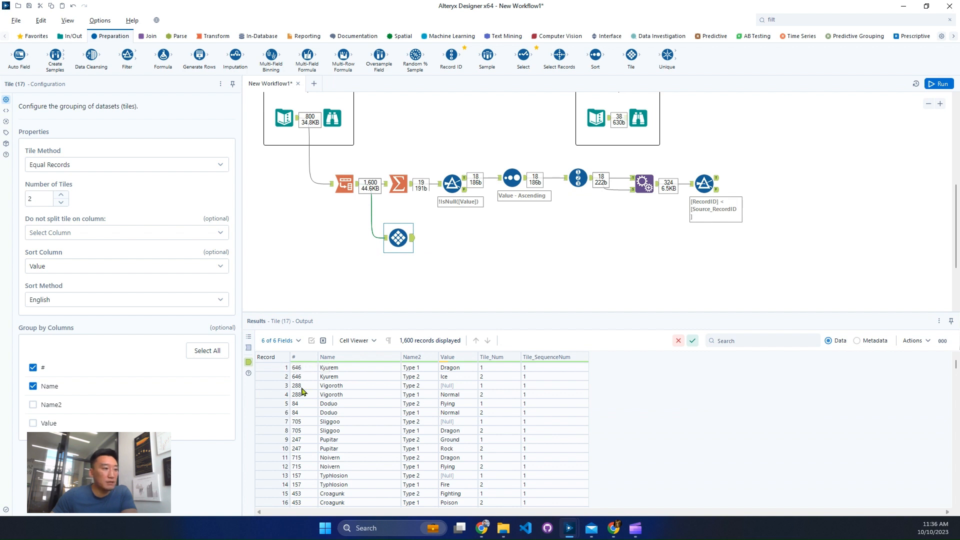
left_click_drag(270, 367, 274, 379)
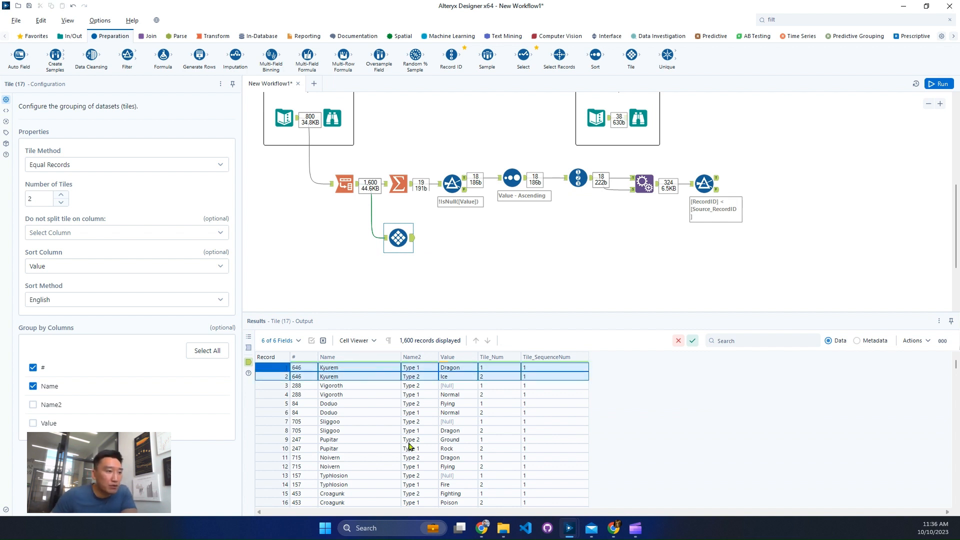
left_click(280, 385)
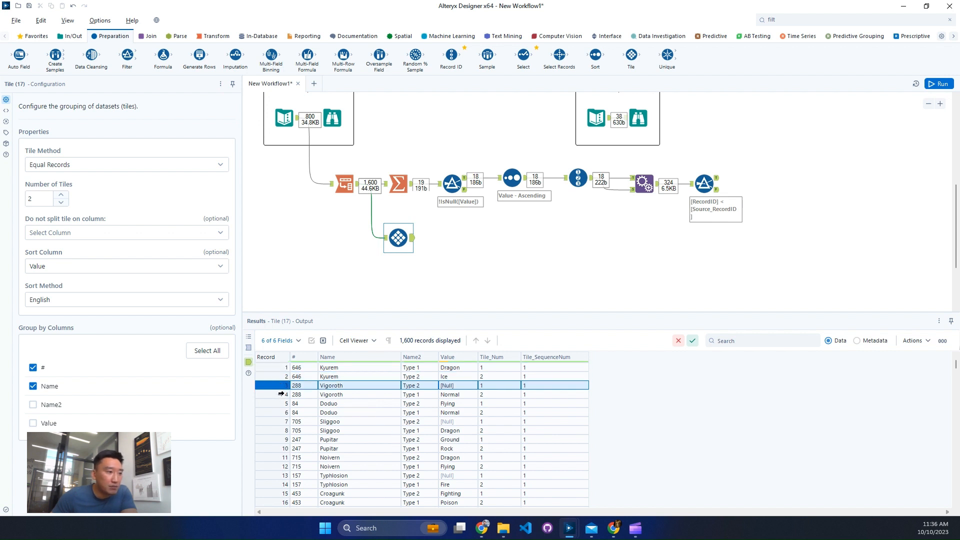
left_click_drag(281, 394, 279, 412)
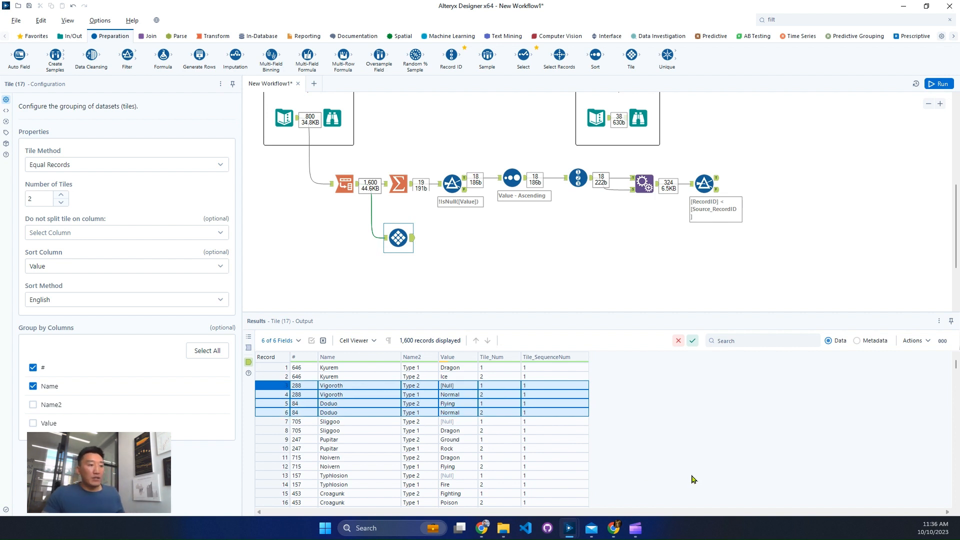
left_click_drag(391, 383, 506, 402)
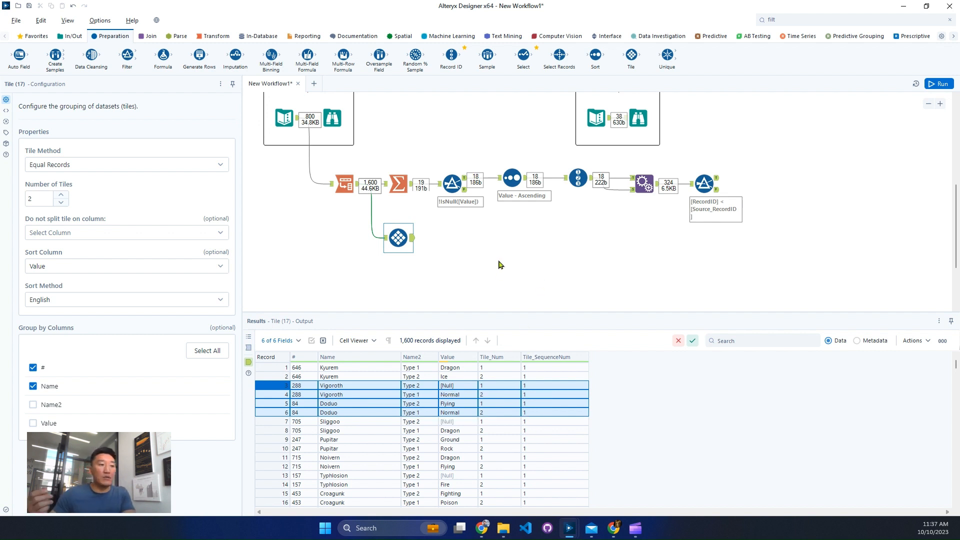
Add a Cross Tab tool connected to the Tile tool's output
scroll(497, 264, "down", 1)
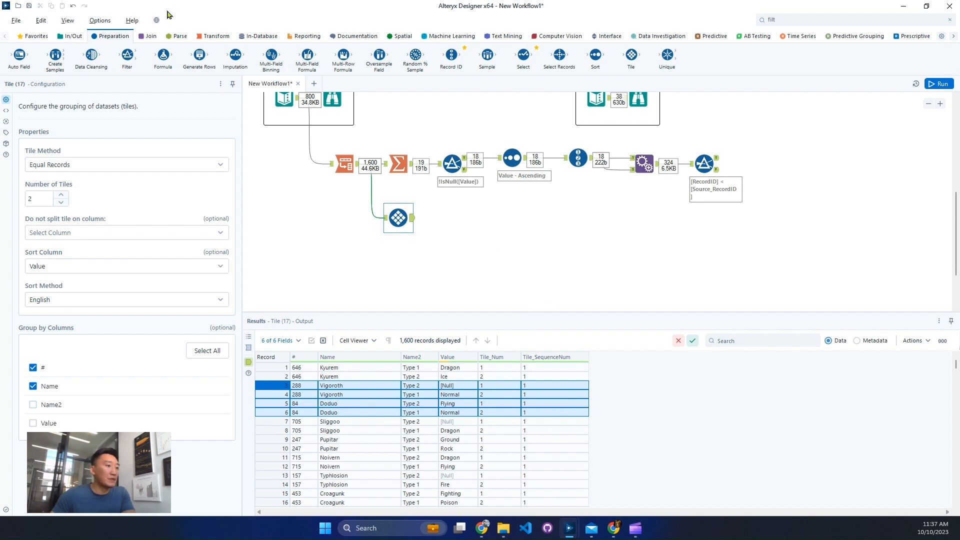
left_click(213, 36)
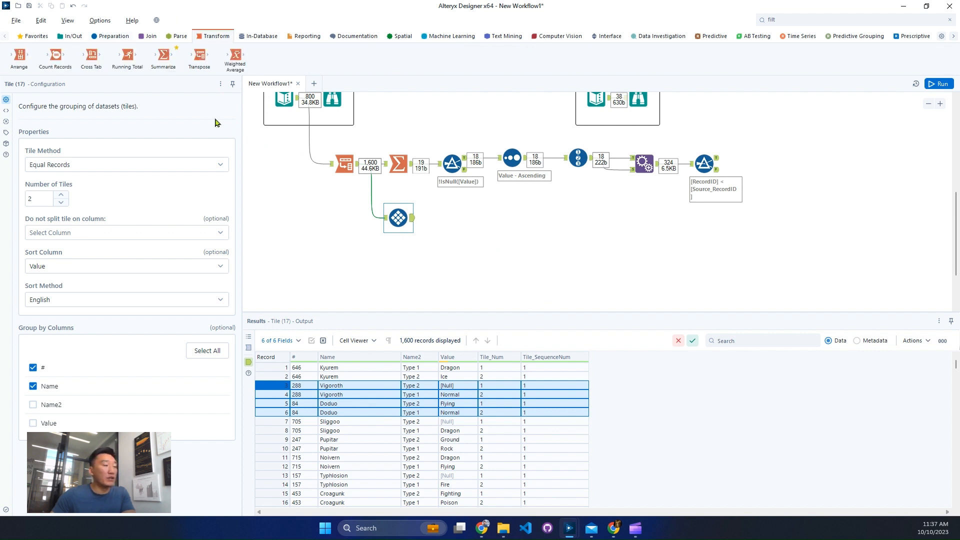
left_click_drag(93, 59, 455, 218)
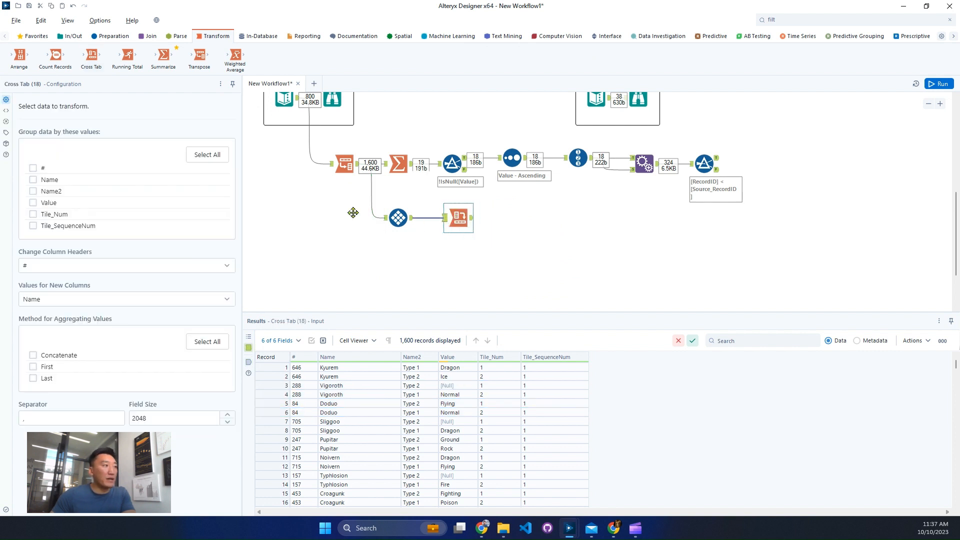
Configure the Cross Tab to group by # and Name, with Tile_Num as column headers, Value as values and Concatenate as aggregation
left_click(47, 171)
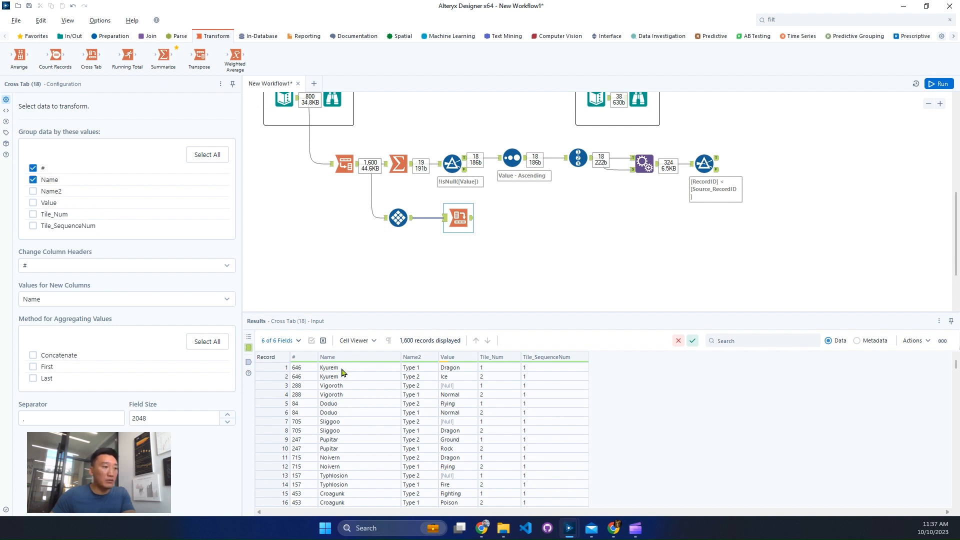
left_click_drag(343, 372, 342, 405)
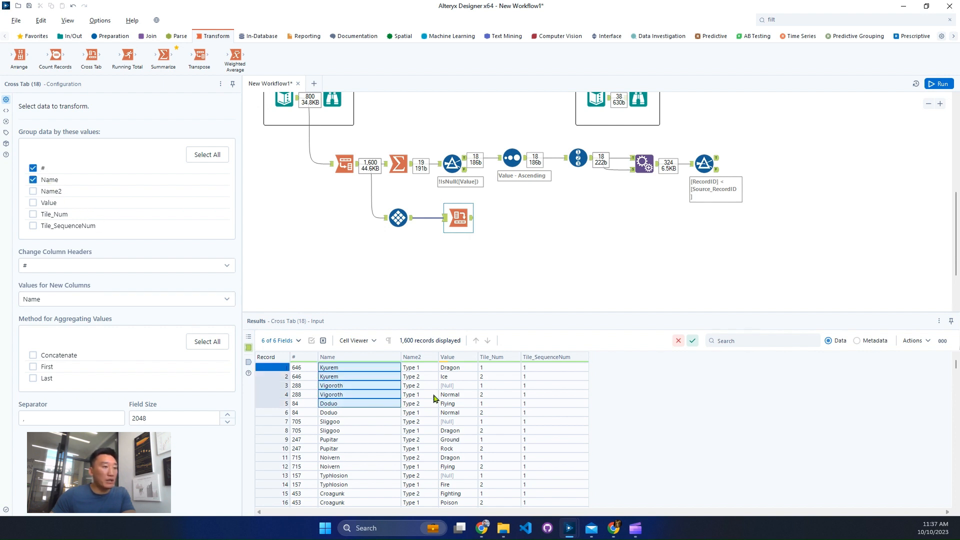
left_click(56, 271)
left_click(62, 348)
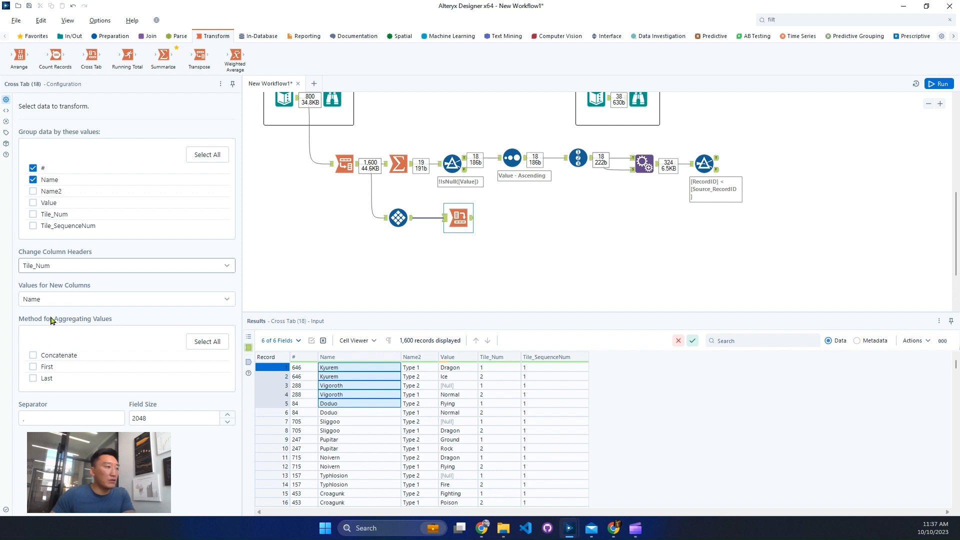
left_click(73, 302)
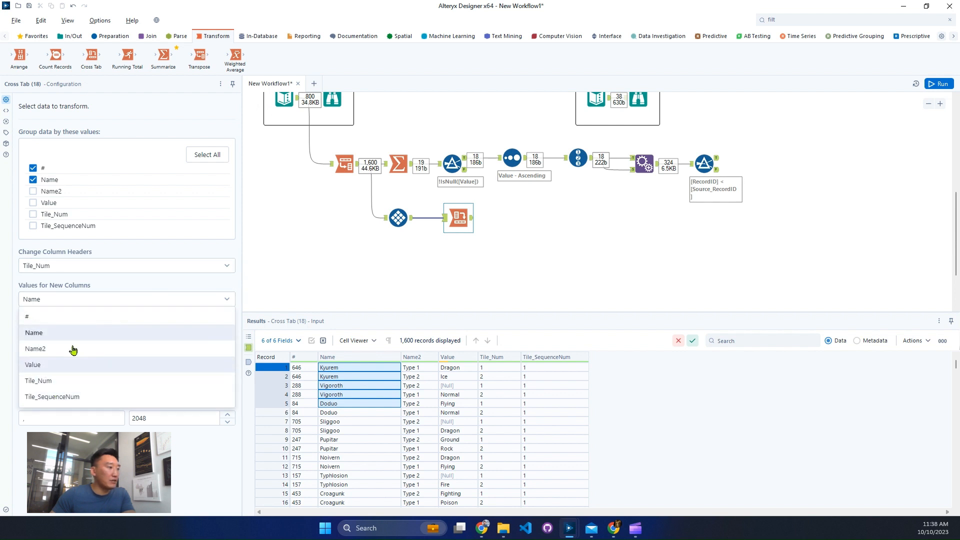
left_click(63, 370)
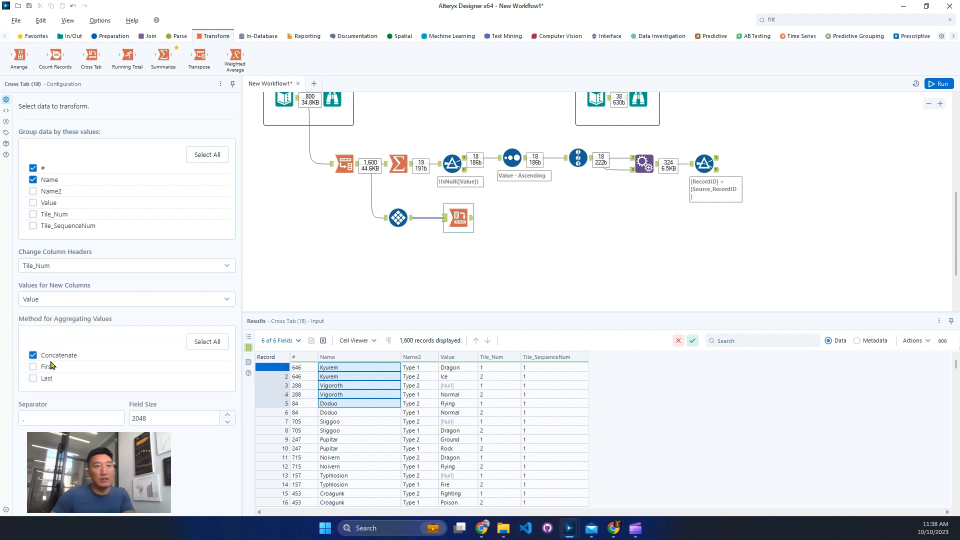
Run the workflow and review the Cross Tab output for the alphabetical order of type pairs and rows with an empty first type
left_click(939, 85)
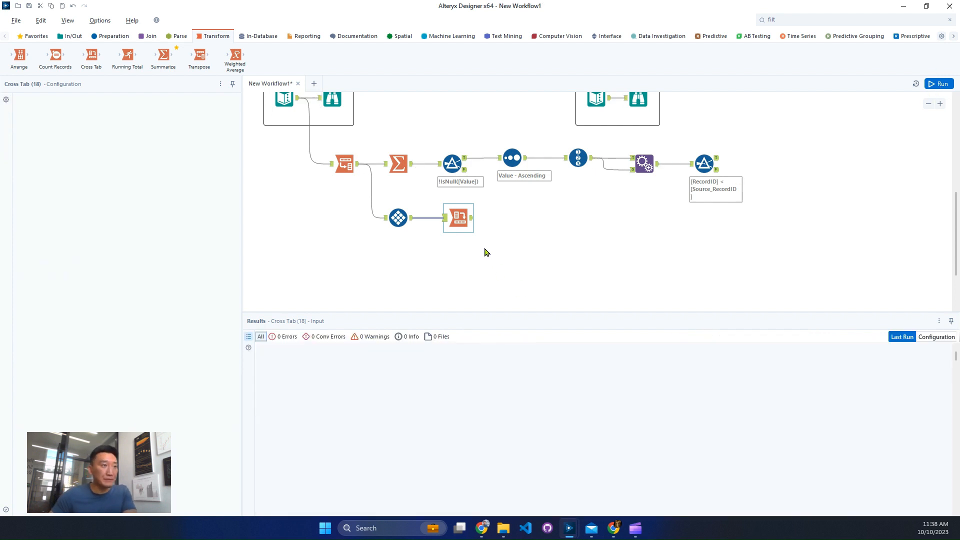
left_click(472, 217)
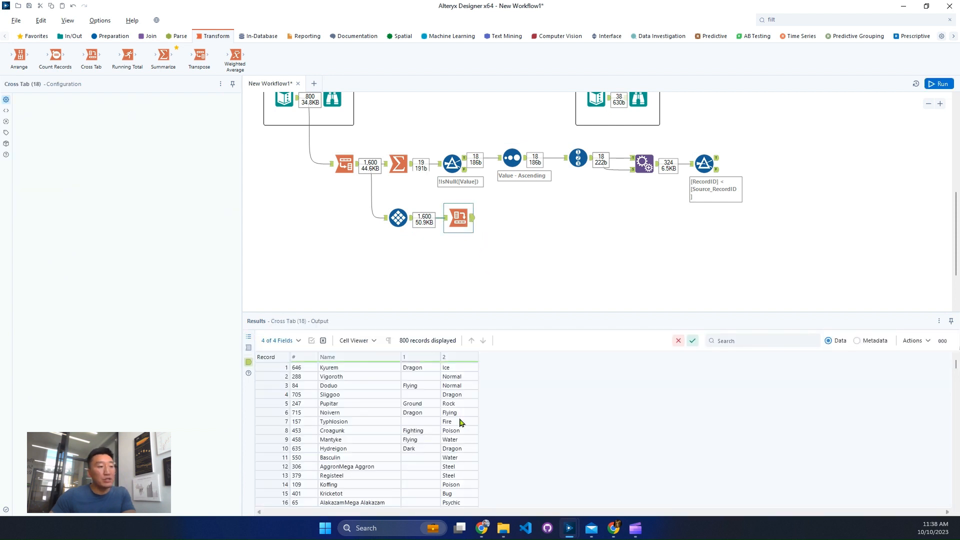
scroll(460, 423, "down", 2)
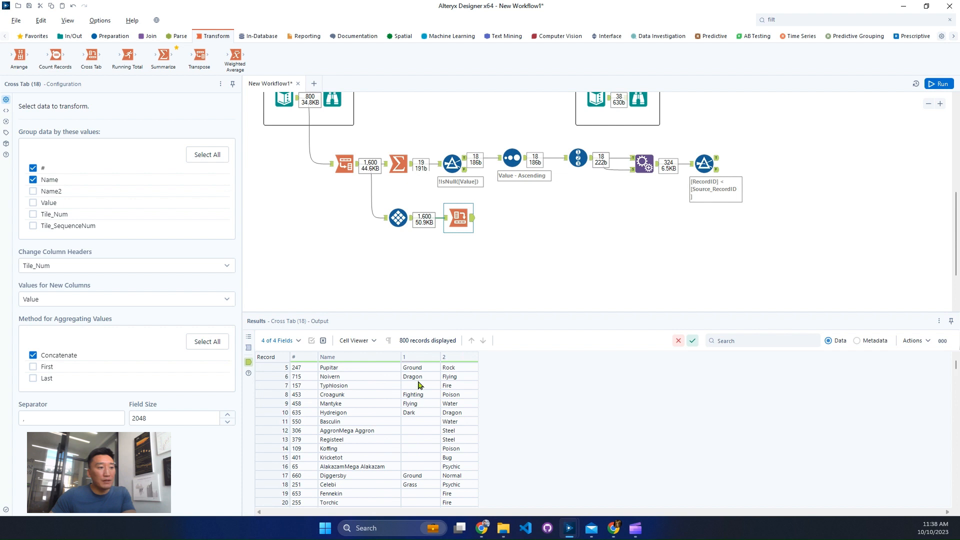
left_click_drag(412, 369, 470, 375)
scroll(474, 390, "up", 1)
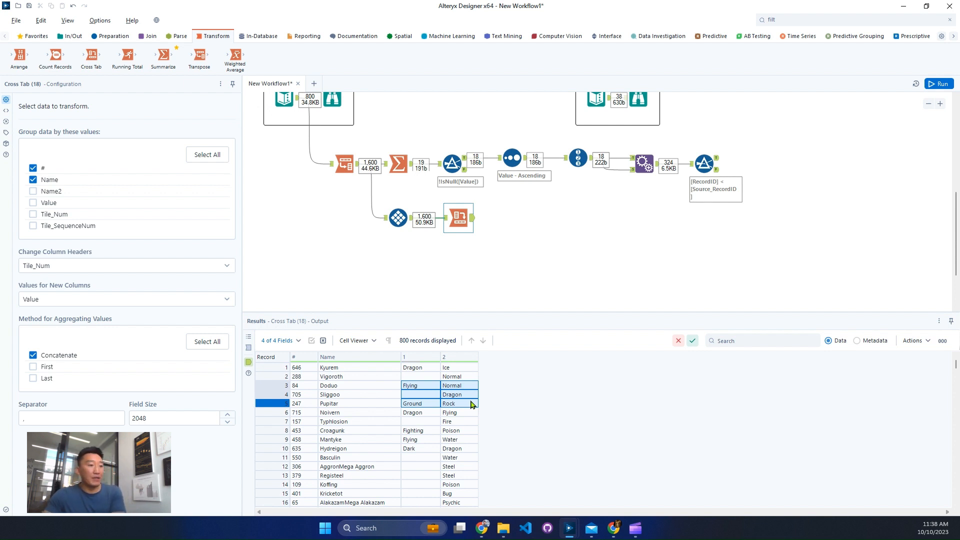
scroll(438, 460, "down", 3)
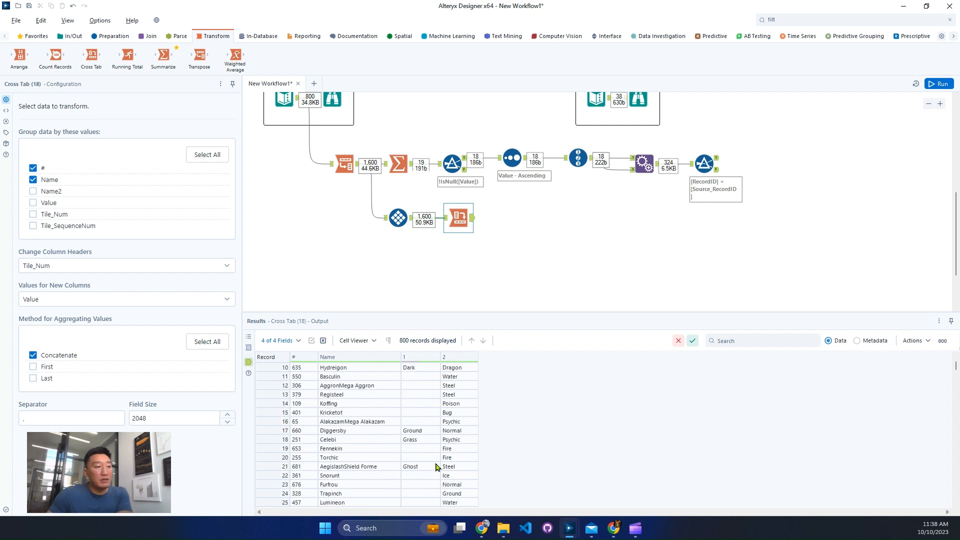
left_click_drag(275, 376, 278, 416)
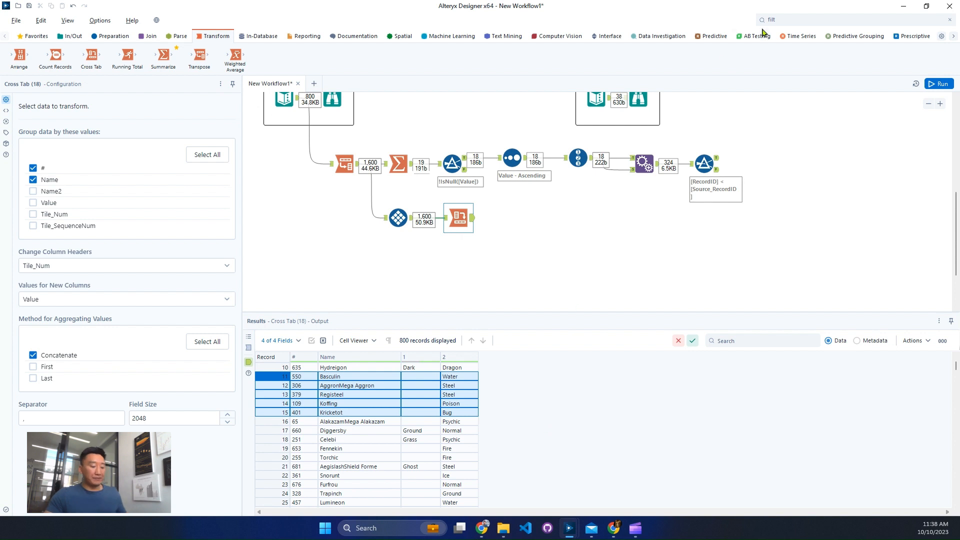
Add a Filter tool to the Cross Tab output and keep only records where column 1 is not empty
left_click(779, 19)
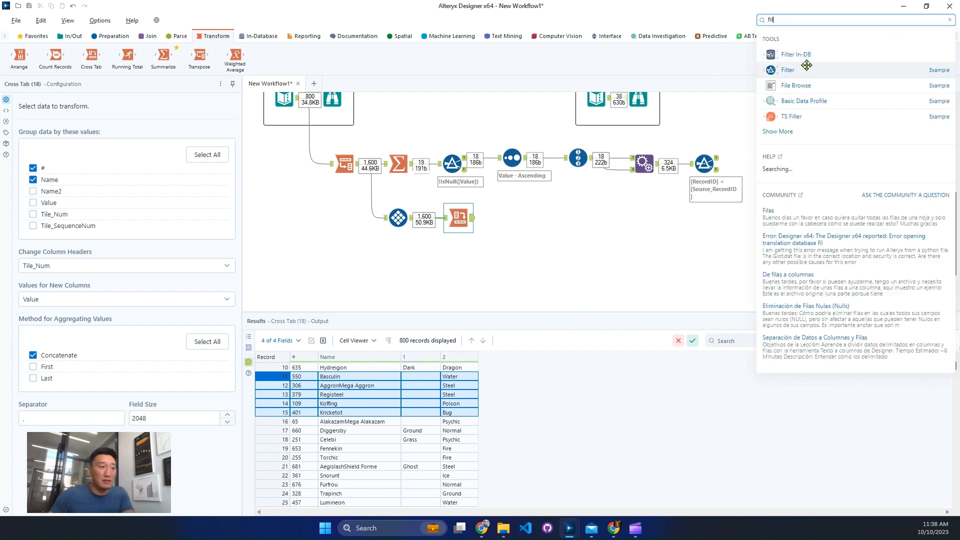
left_click_drag(806, 69, 512, 217)
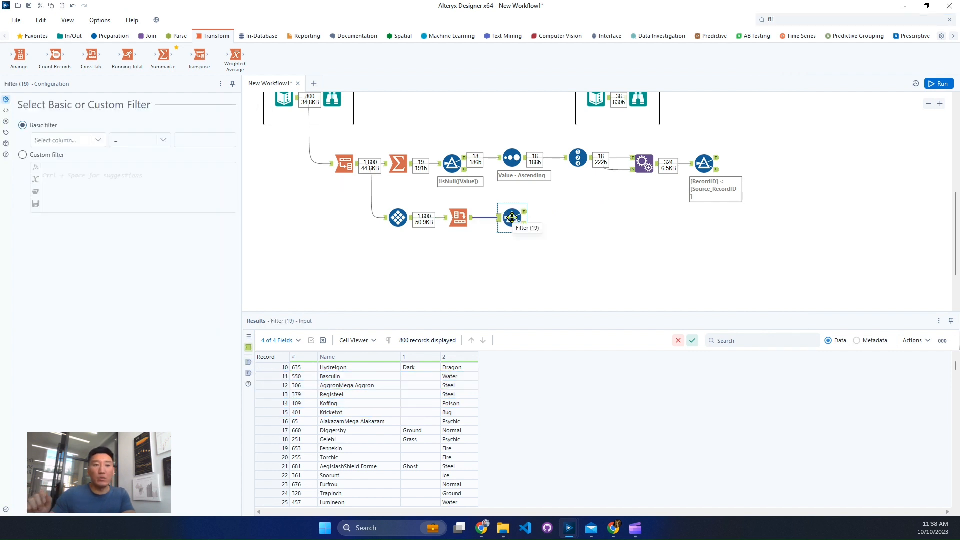
left_click(85, 145)
left_click(63, 179)
left_click(152, 144)
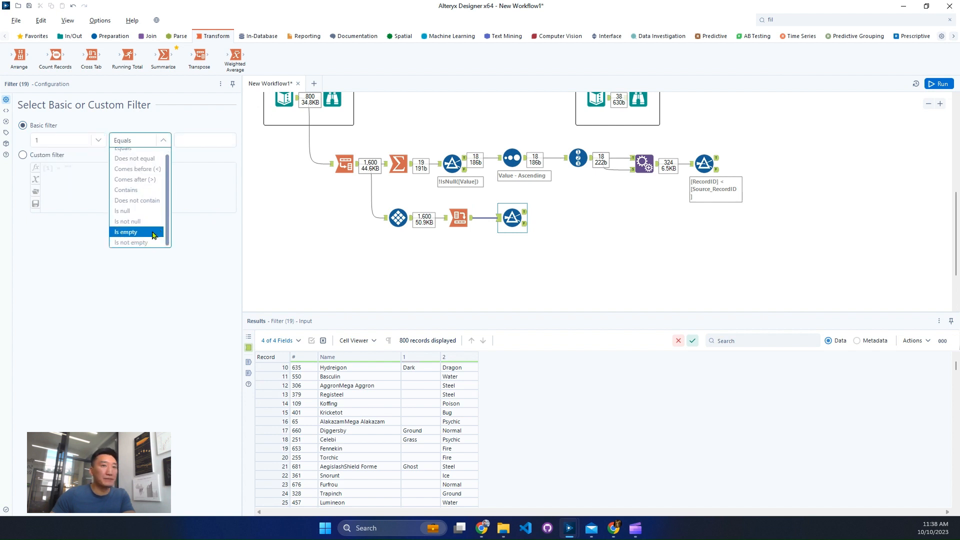
left_click(142, 243)
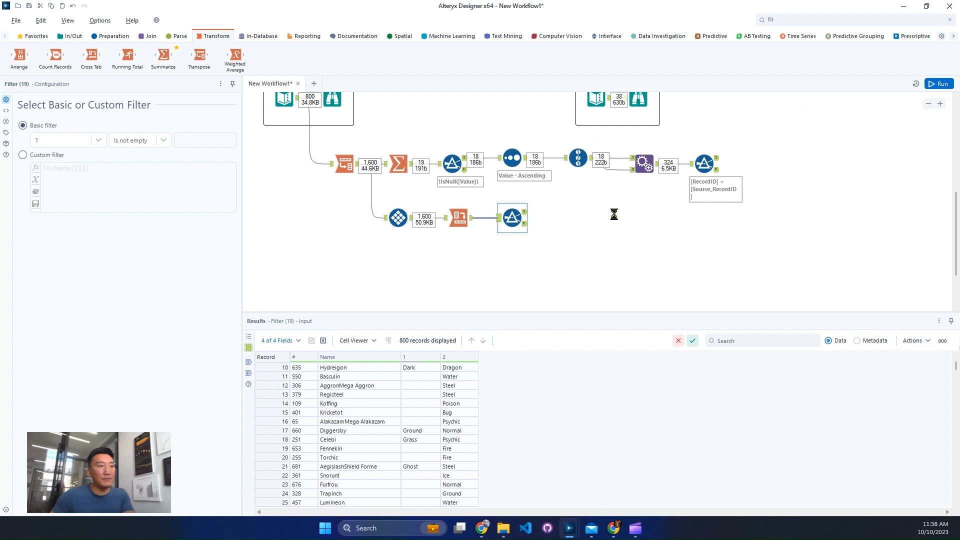
Run the workflow and review the type pairs in the new Filter's True output for alphabetical order
left_click(569, 220)
key("ctrl+r")
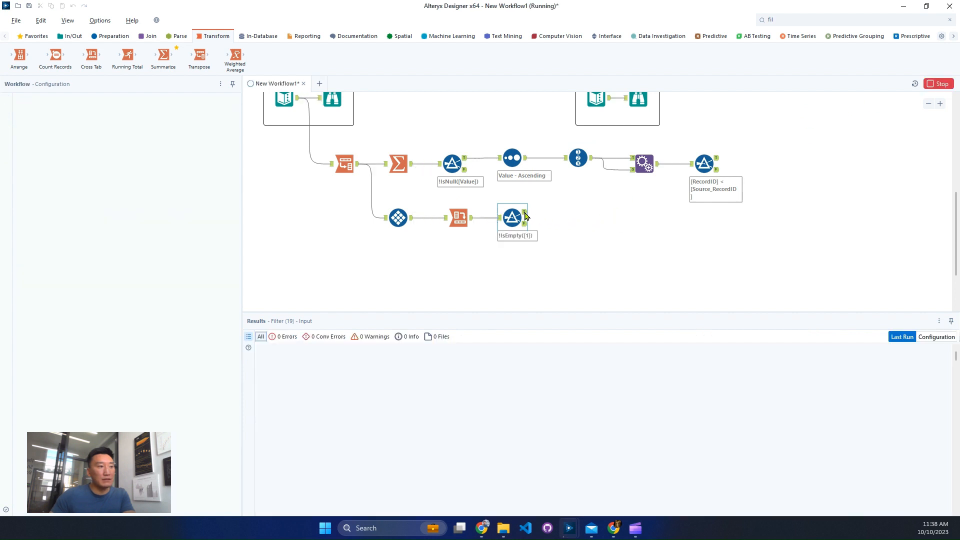
left_click(524, 216)
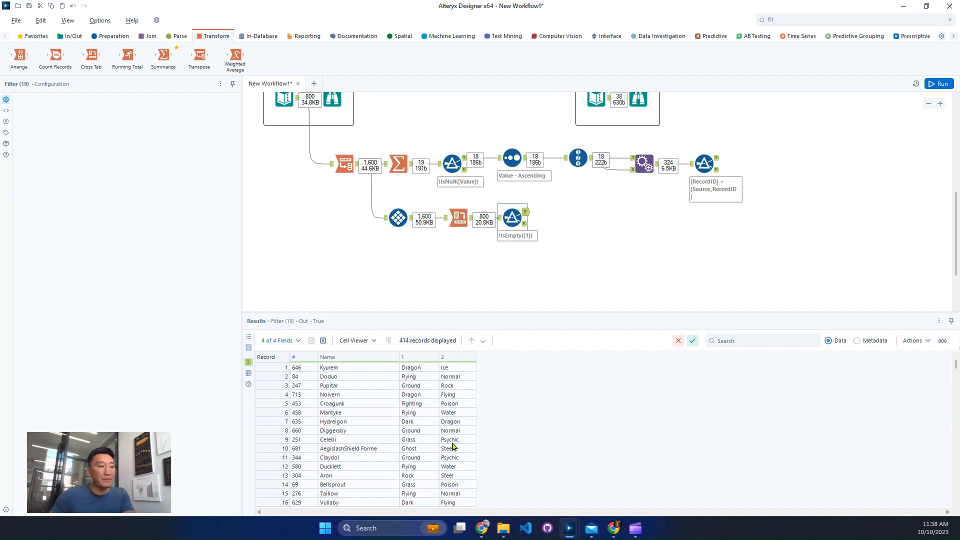
scroll(453, 445, "down", 5)
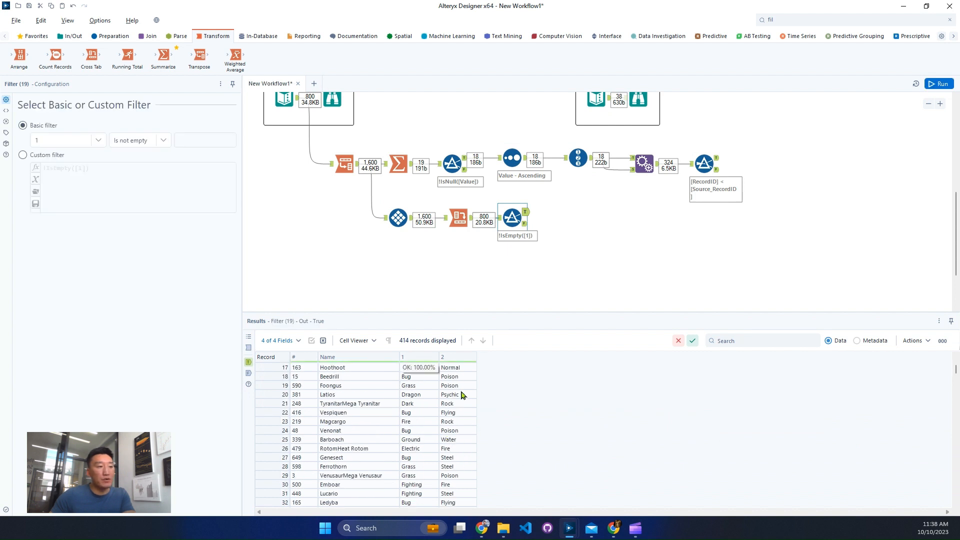
scroll(455, 425, "down", 5)
scroll(455, 424, "down", 14)
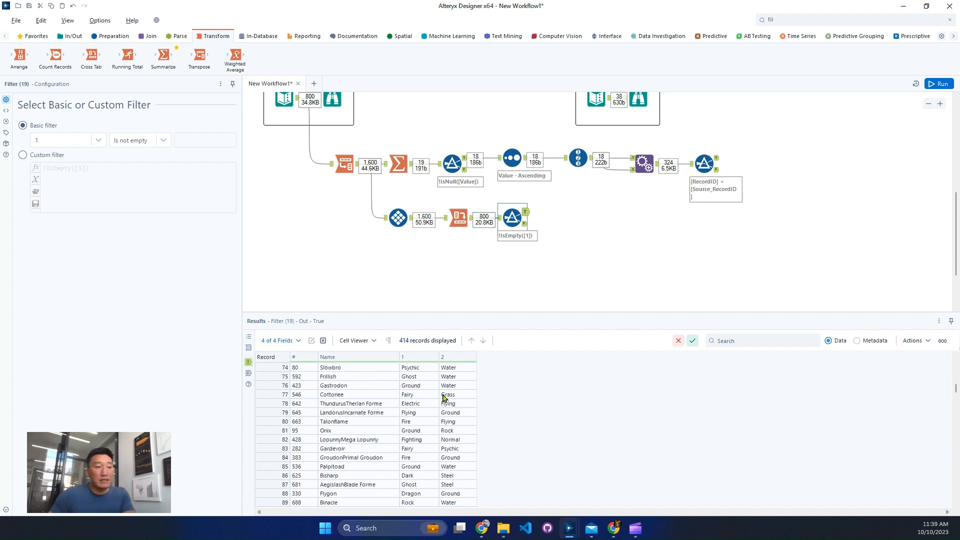
left_click_drag(429, 379, 452, 411)
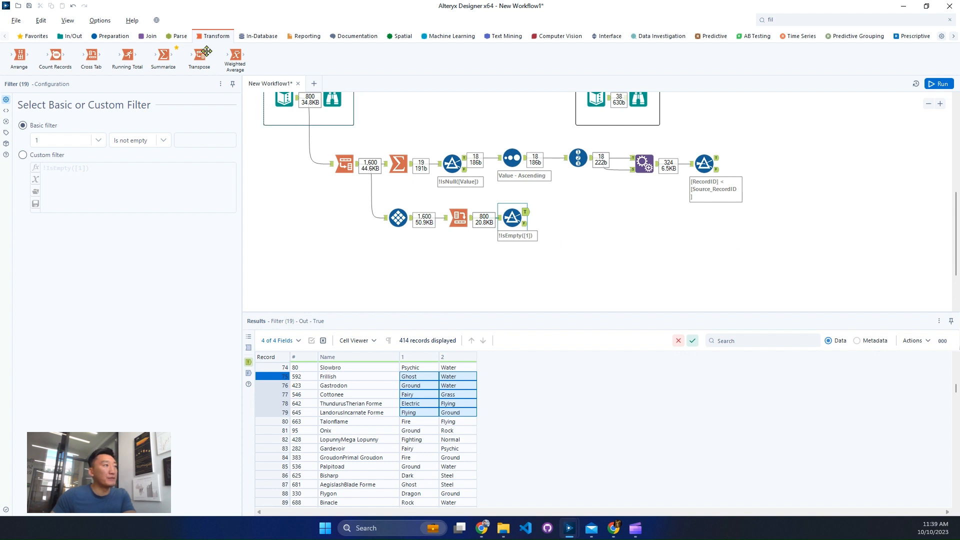
Add a Join tool with the RecordID filter's True output as left input and the non-empty filter's True output as right input
left_click(147, 38)
left_click_drag(127, 55, 825, 166)
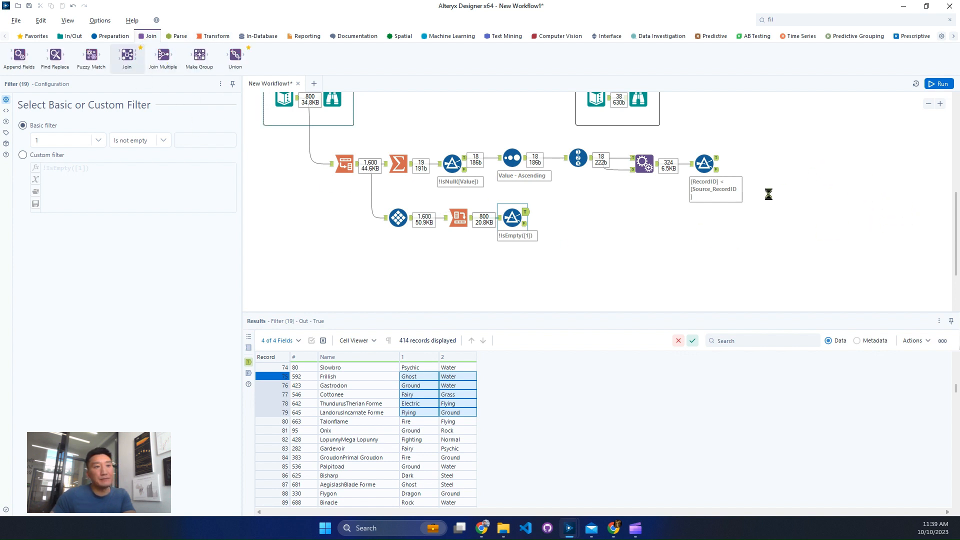
left_click_drag(716, 162, 814, 159)
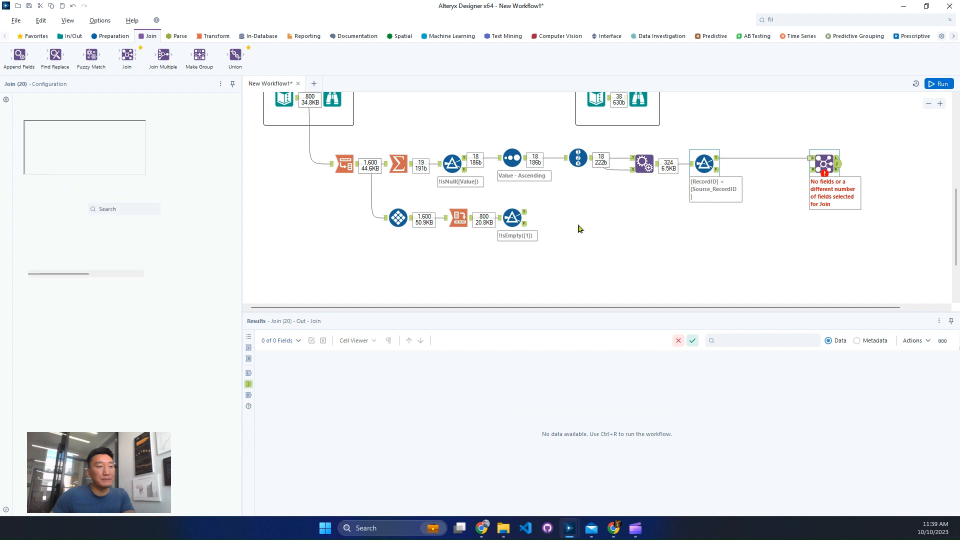
left_click_drag(524, 213, 811, 170)
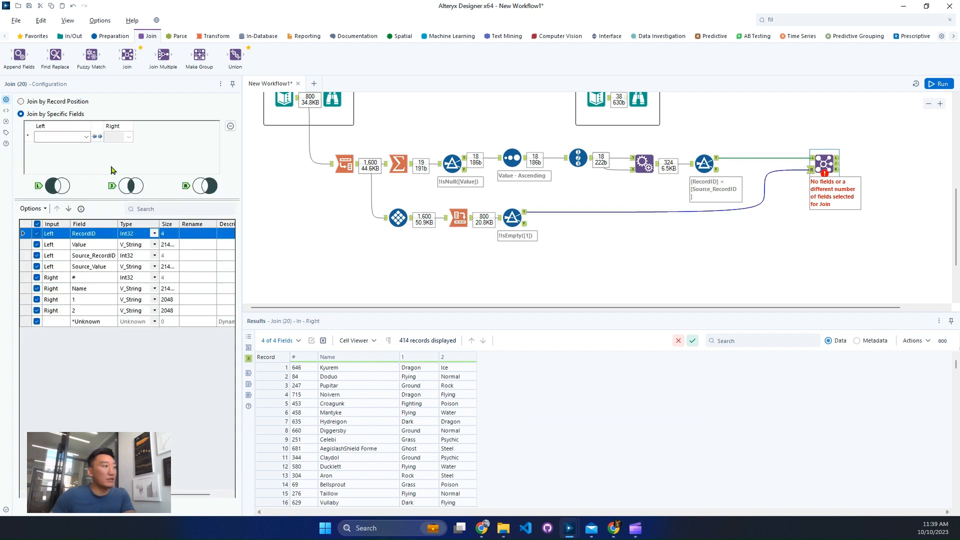
left_click(86, 136)
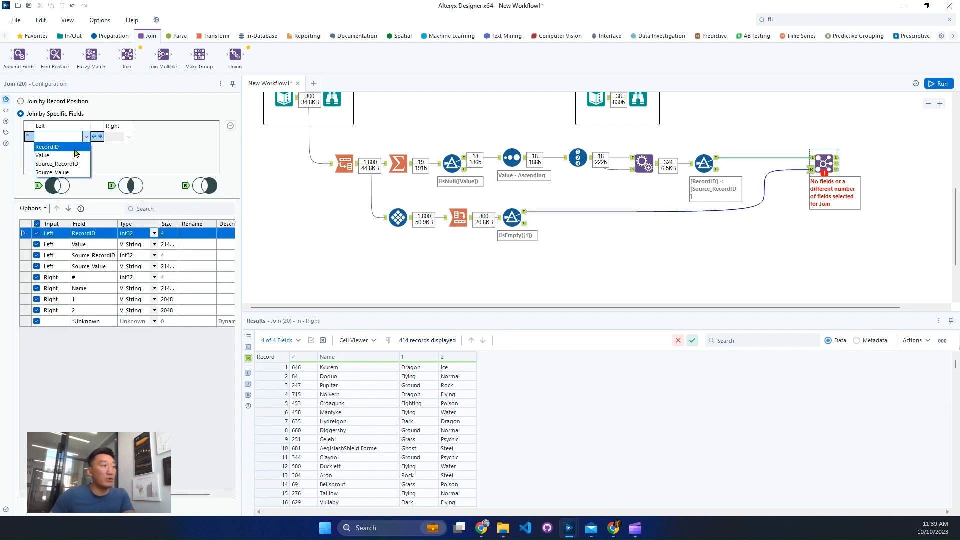
left_click(60, 147)
left_click(129, 136)
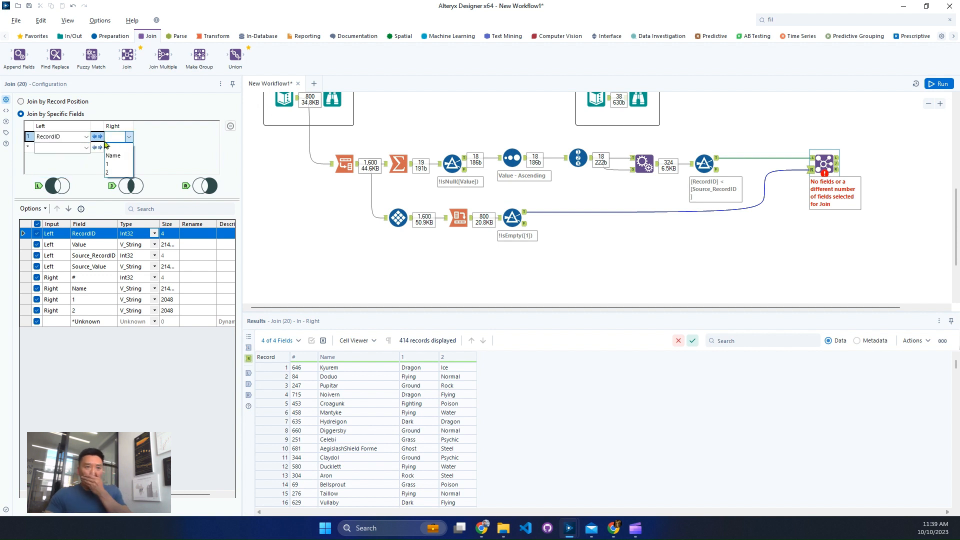
Check the Join's left input and set its join fields to match Value with 1 and Source_Value with 2
left_click(811, 158)
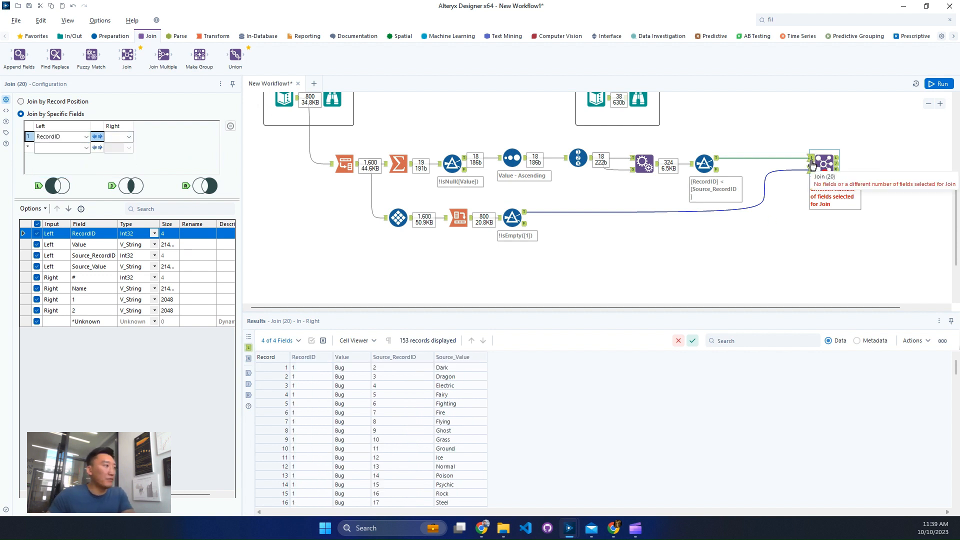
left_click(86, 137)
left_click(86, 137)
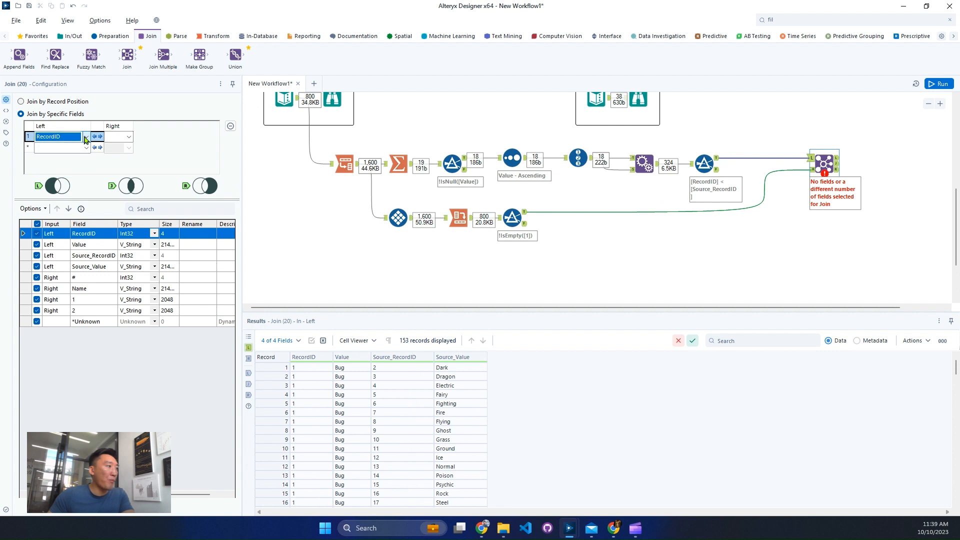
left_click(86, 137)
left_click(61, 156)
left_click(86, 148)
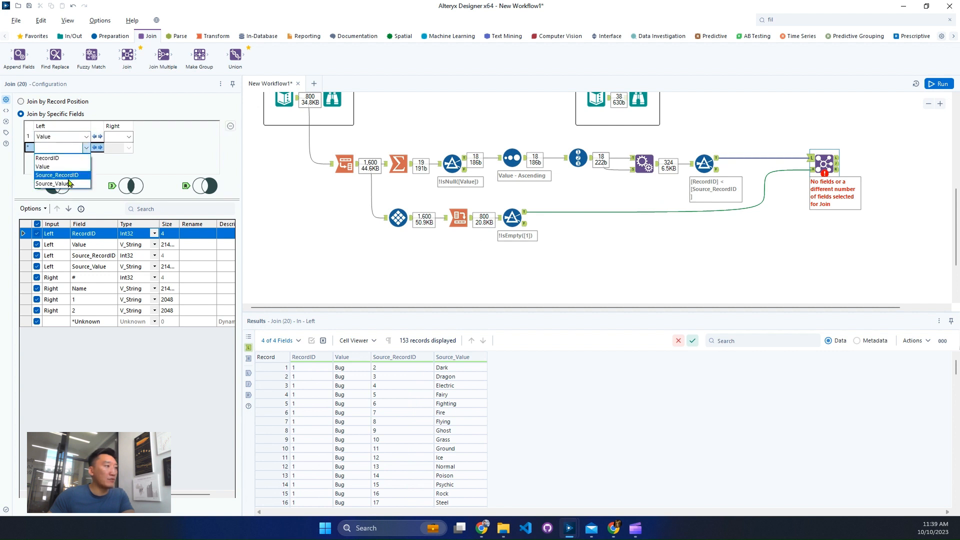
left_click(55, 183)
left_click(129, 137)
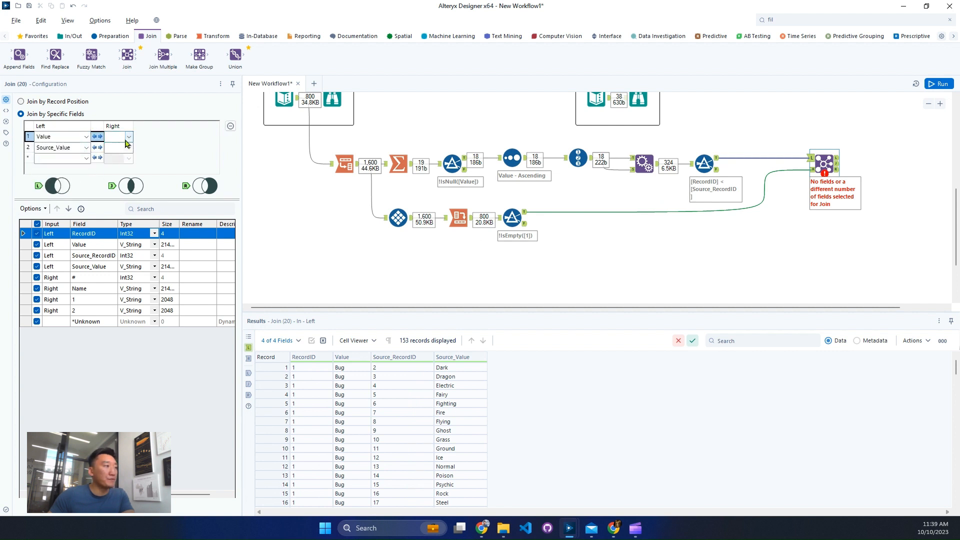
left_click(114, 164)
left_click(129, 148)
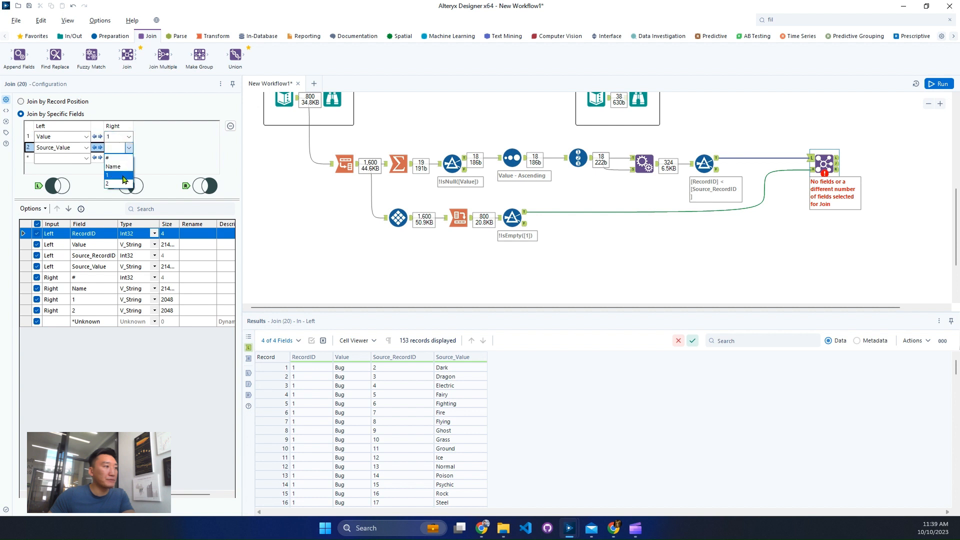
left_click(116, 184)
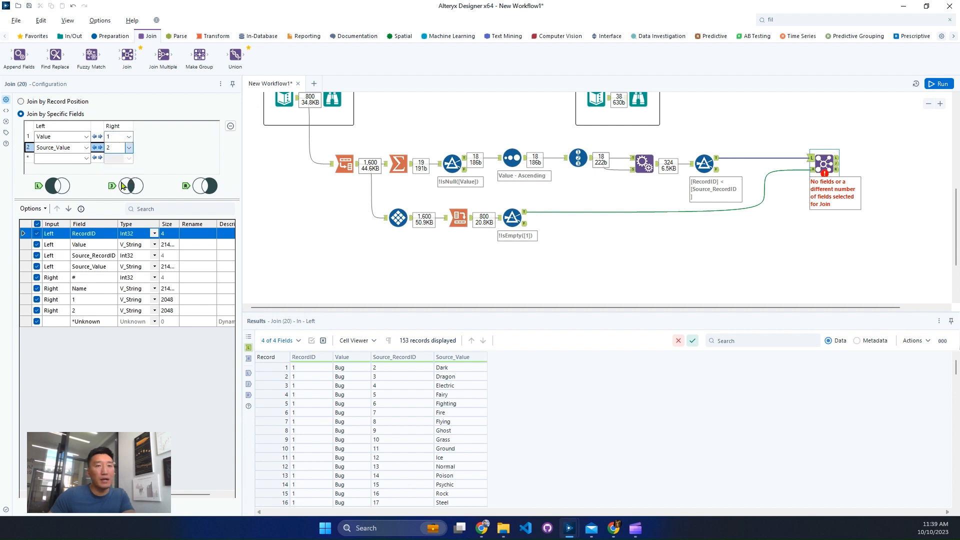
Run the workflow and compare the Join's unmatched left records with the provided solution's type pairs
left_click(939, 84)
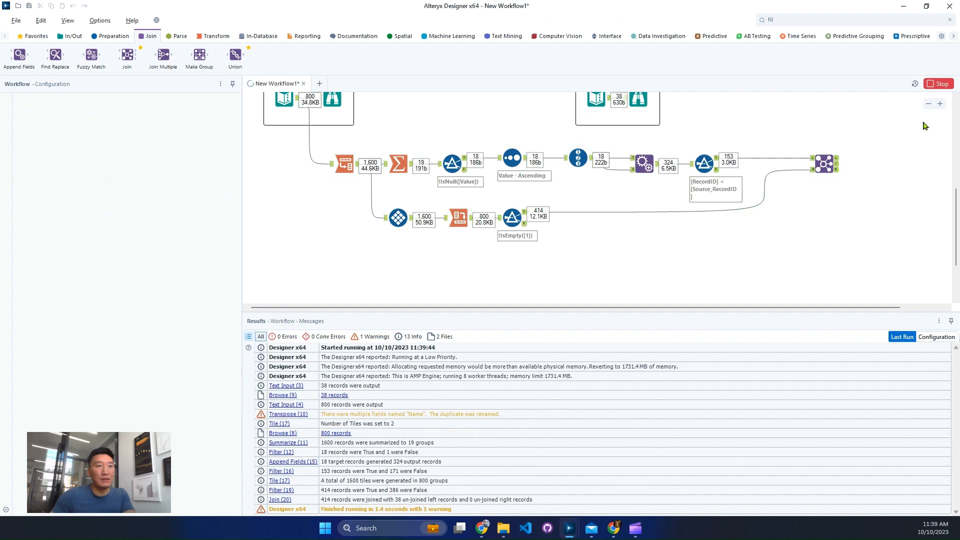
left_click(834, 168)
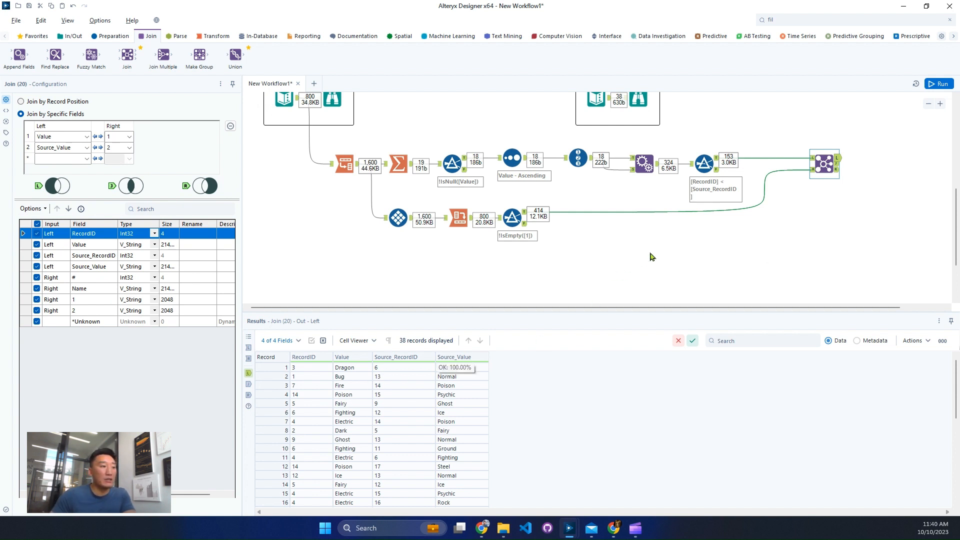
scroll(648, 270, "up", 1)
left_click(645, 125)
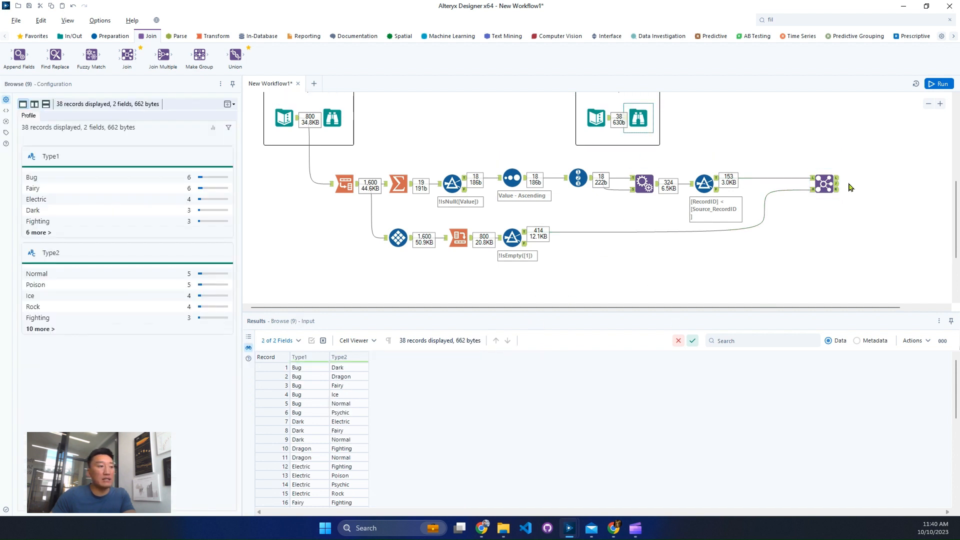
left_click(812, 183)
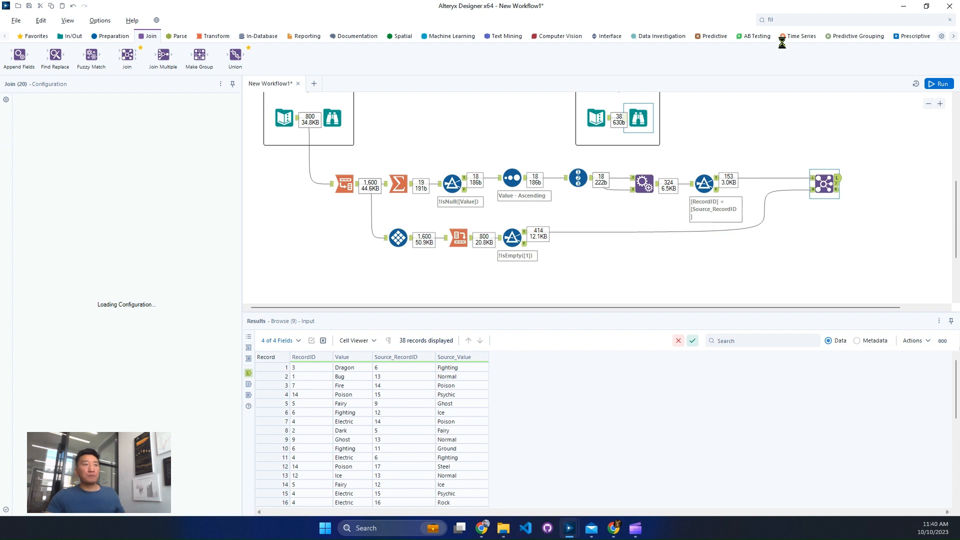
Add a Sort tool connected to the Join's left unmatched output
left_click(791, 20)
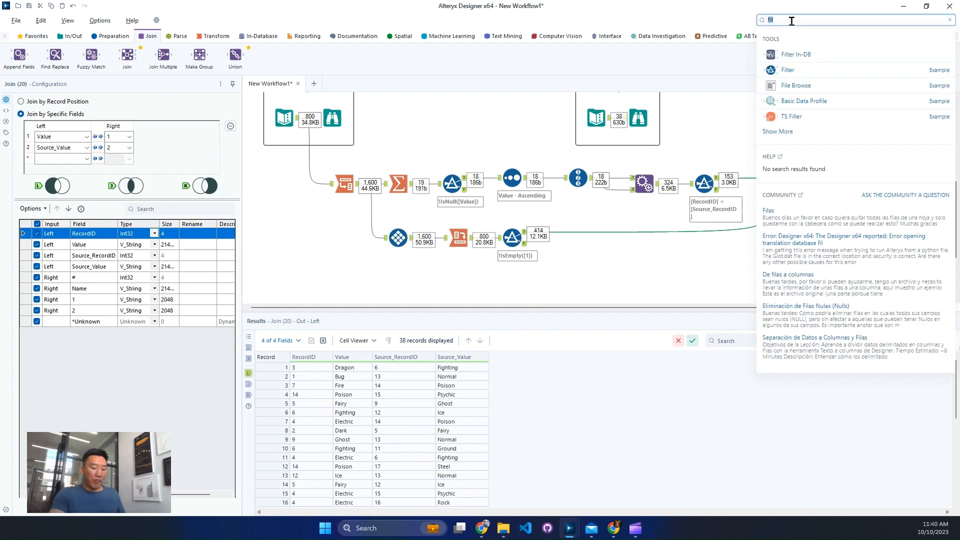
type("sort")
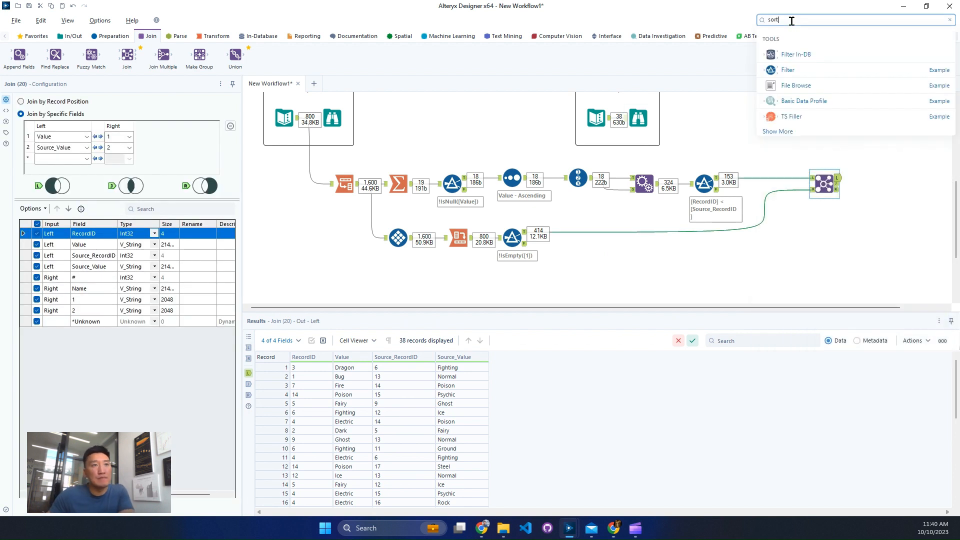
left_click_drag(788, 52, 879, 178)
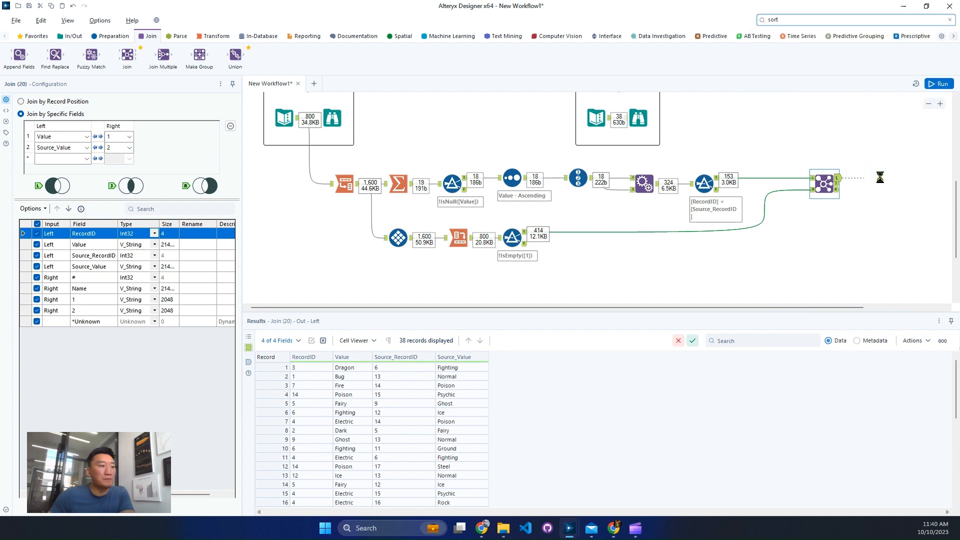
Configure the new Sort tool to order by Value ascending and Source_Value ascending
left_click(69, 132)
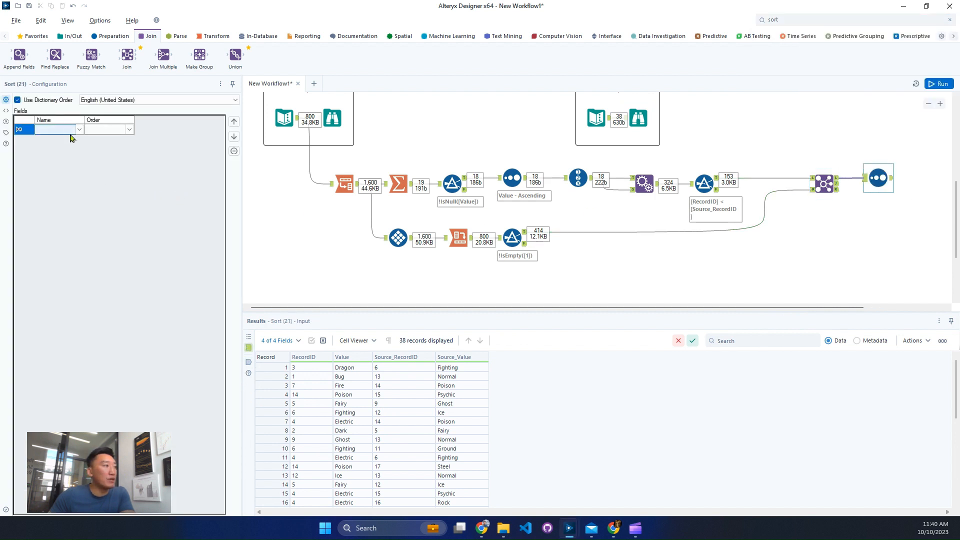
left_click(78, 129)
left_click(74, 139)
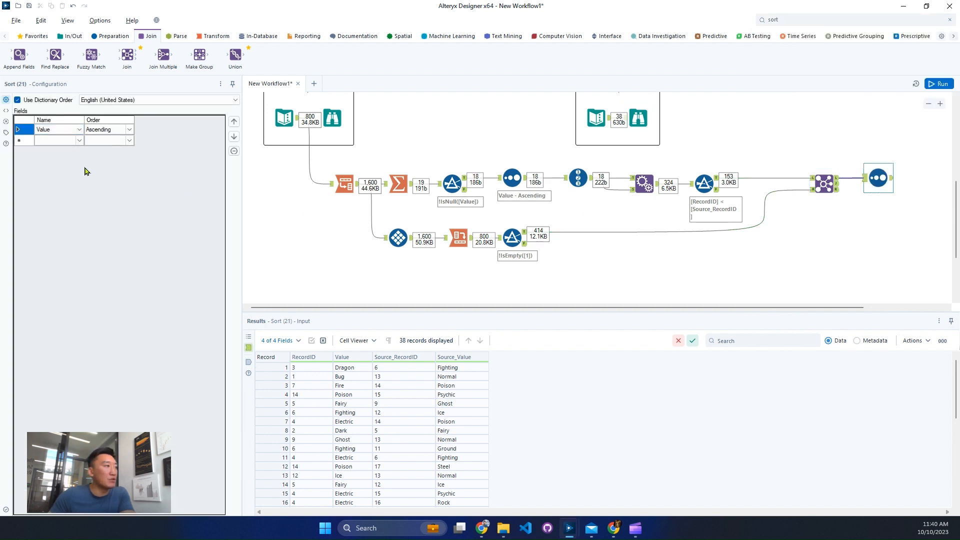
left_click(70, 140)
left_click(79, 140)
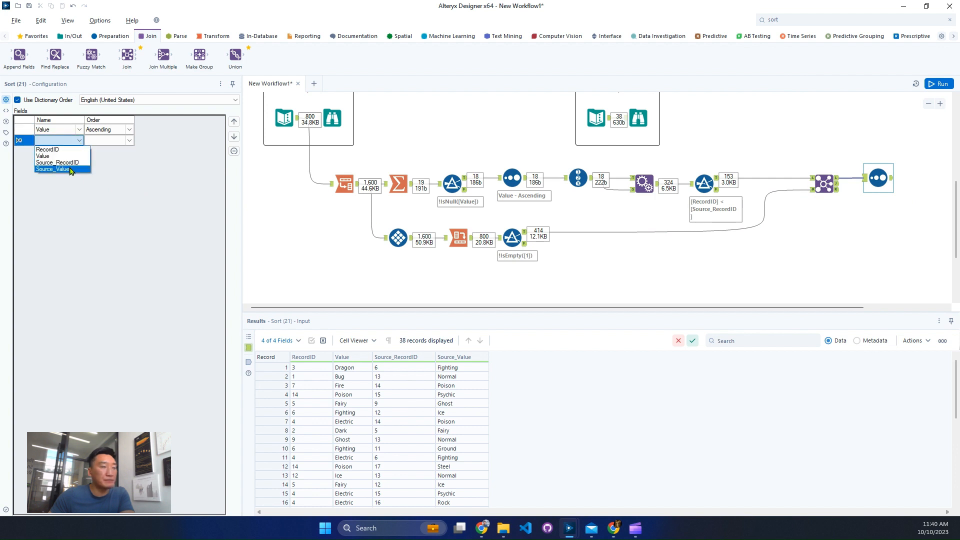
left_click(70, 170)
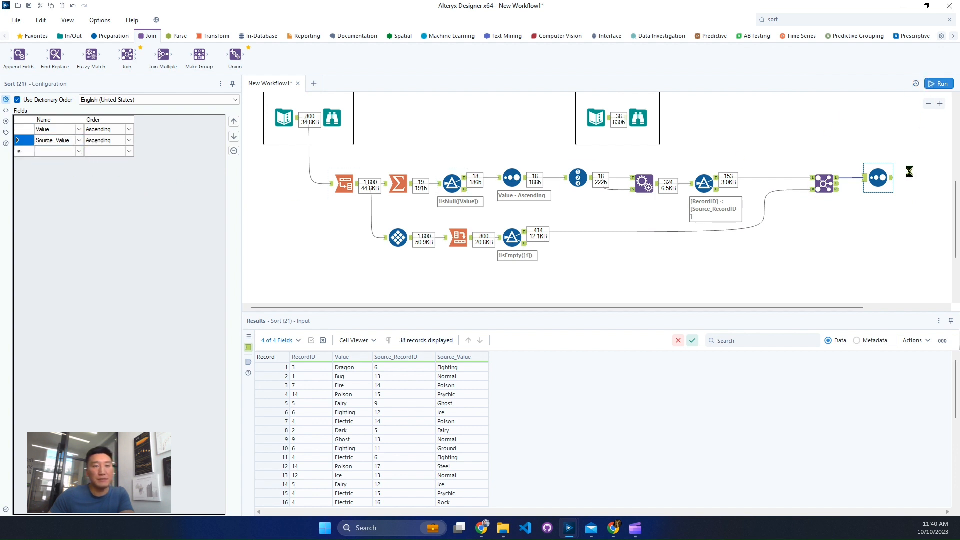
Run the workflow and compare the sorted missing combinations, starting with the Bug pairs, against the provided solution
left_click(906, 189)
key("ctrl+r")
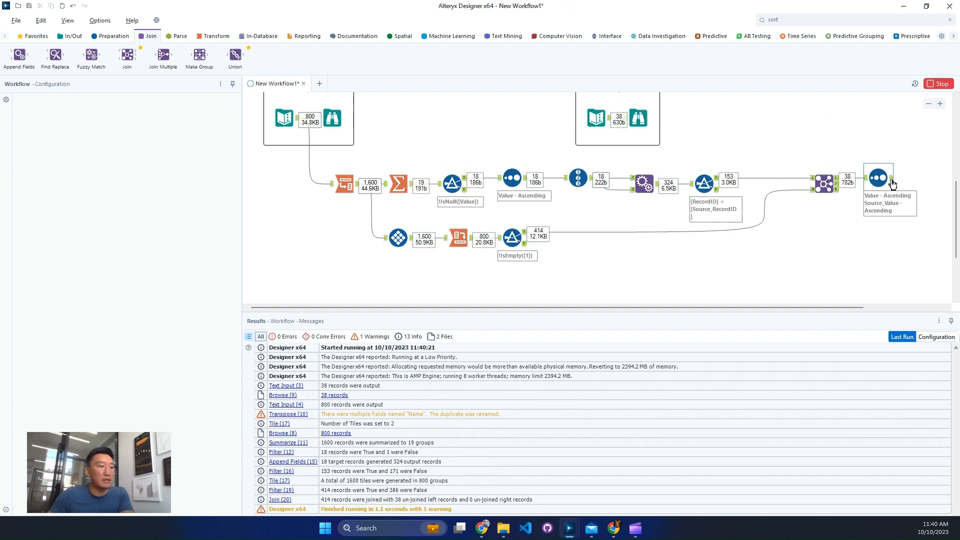
left_click(892, 181)
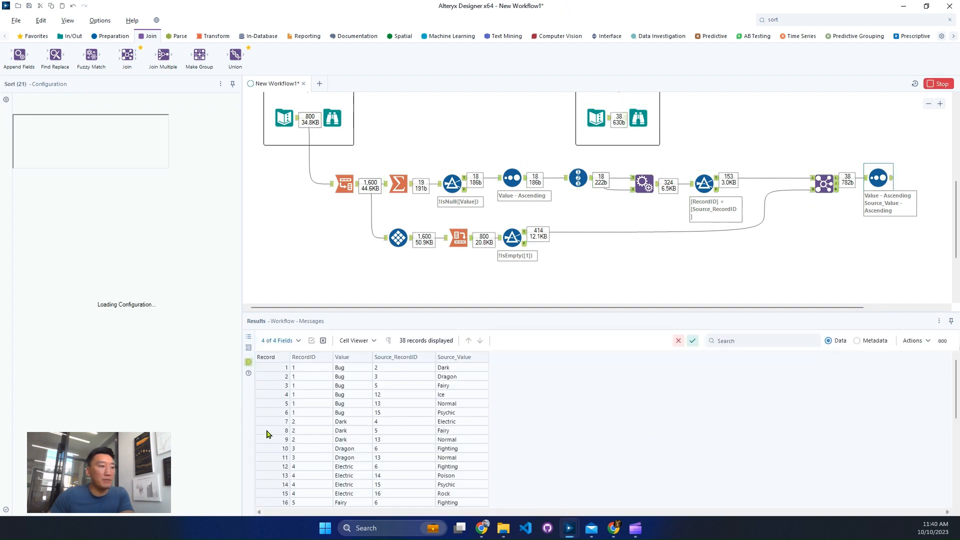
left_click_drag(281, 413, 279, 344)
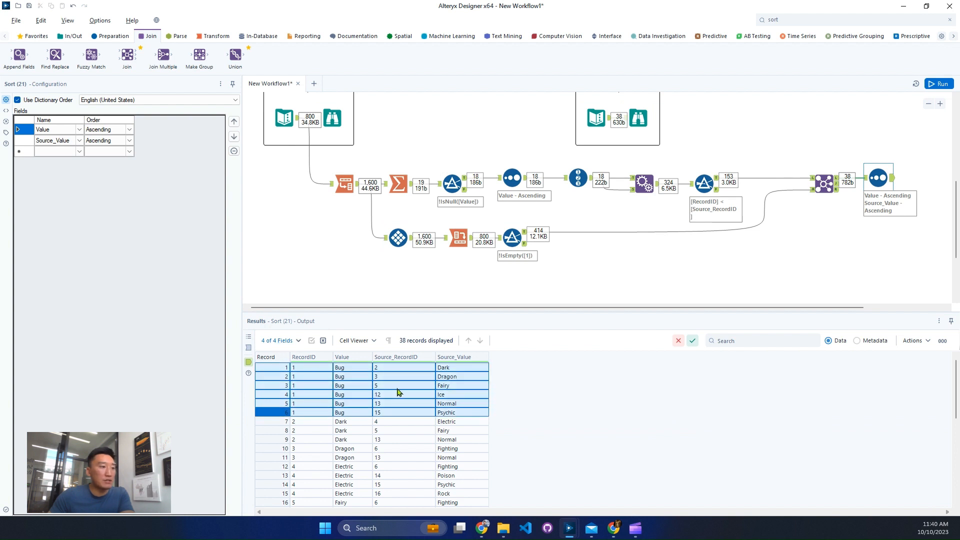
left_click(638, 118)
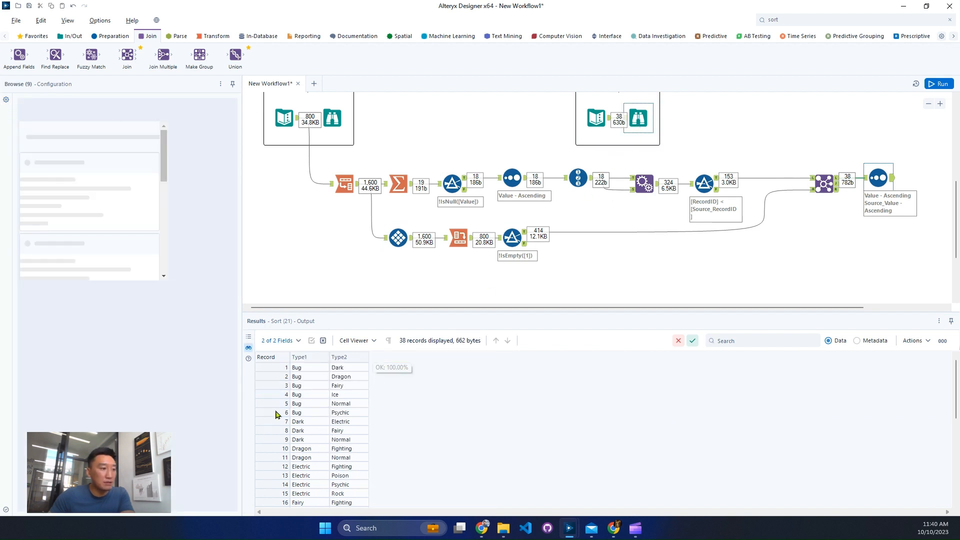
Compare the Bug, Dark and Dragon pairs between the provided solution and the Sort tool's output, and review the complete workflow
left_click_drag(276, 414, 276, 368)
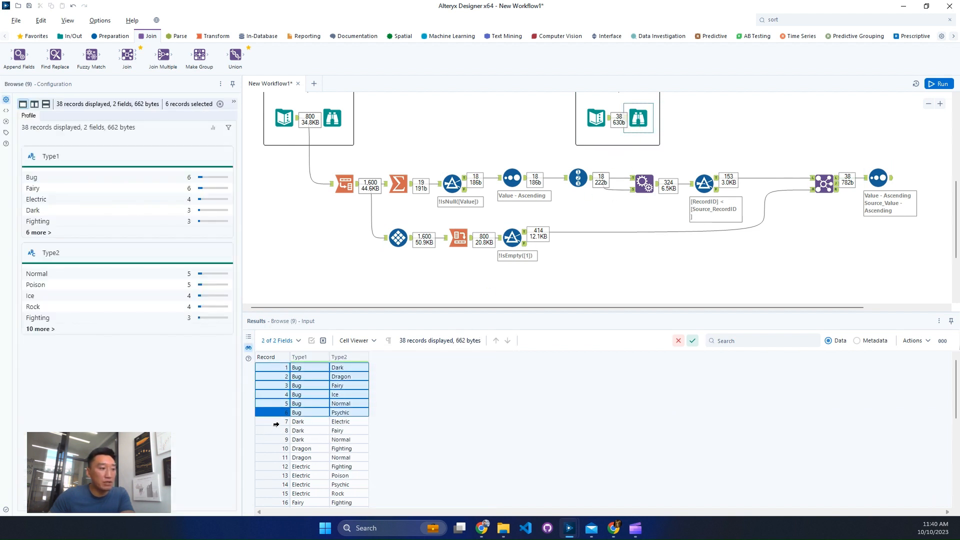
left_click_drag(276, 423, 300, 439)
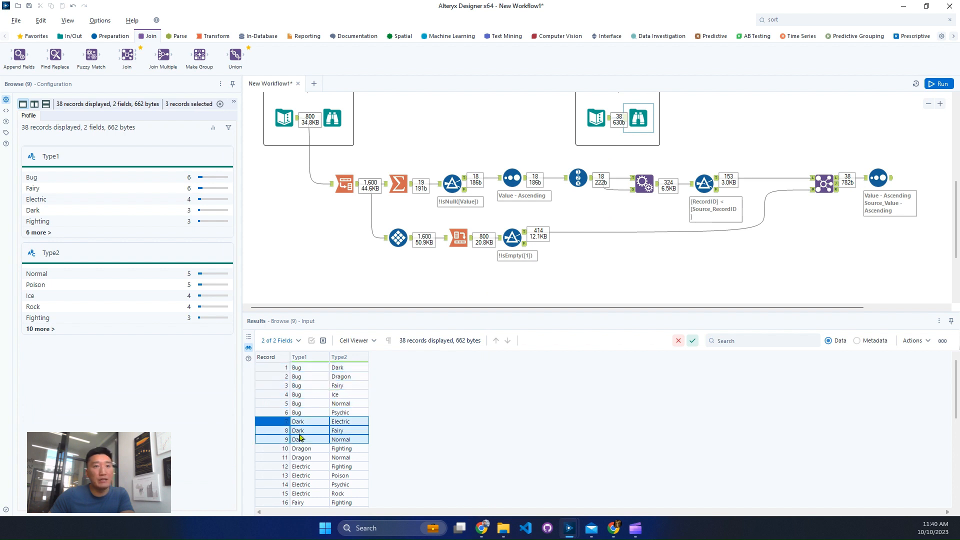
left_click(888, 186)
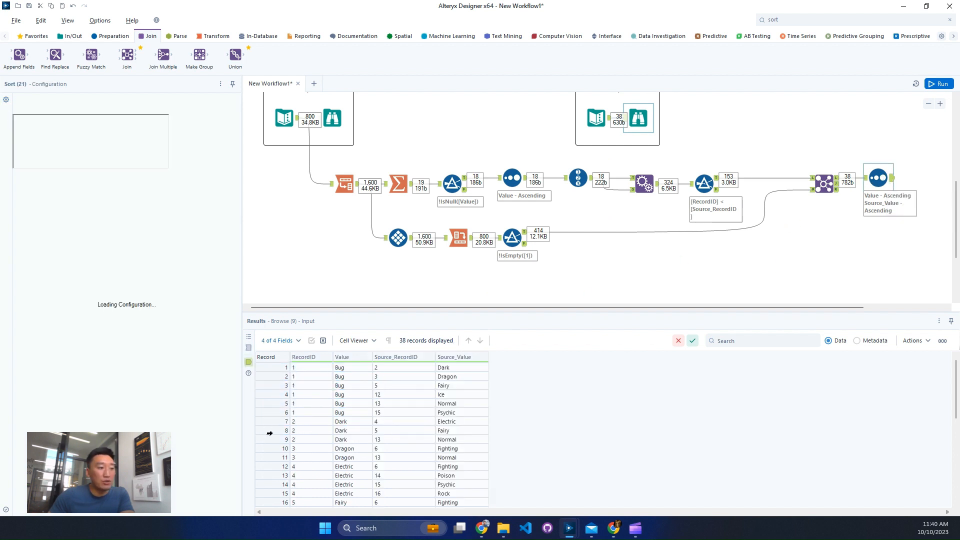
left_click_drag(276, 449, 279, 457)
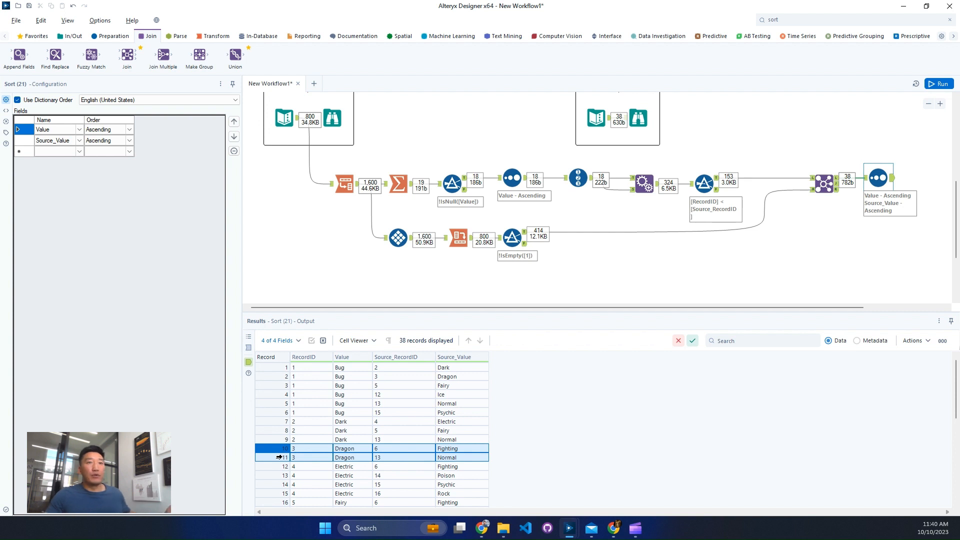
left_click(927, 106)
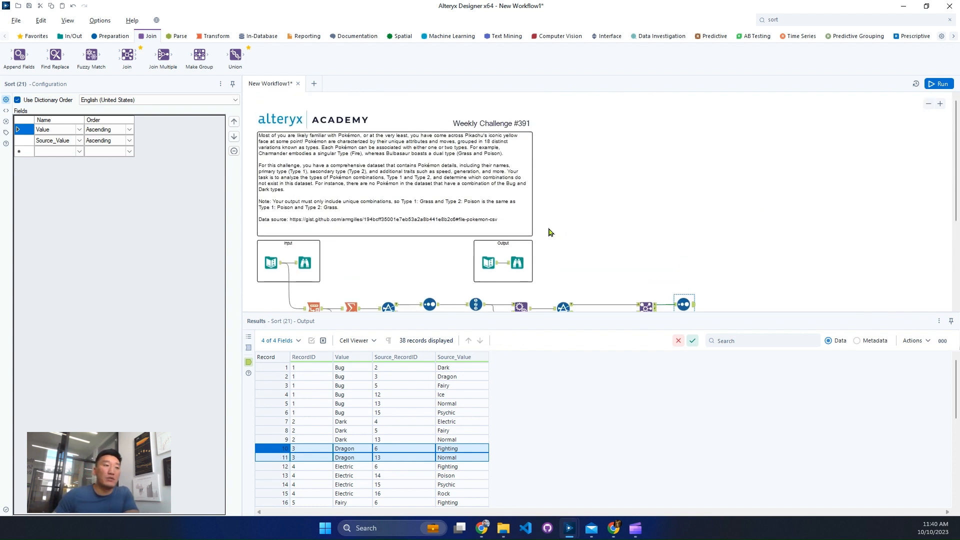
scroll(580, 244, "down", 2)
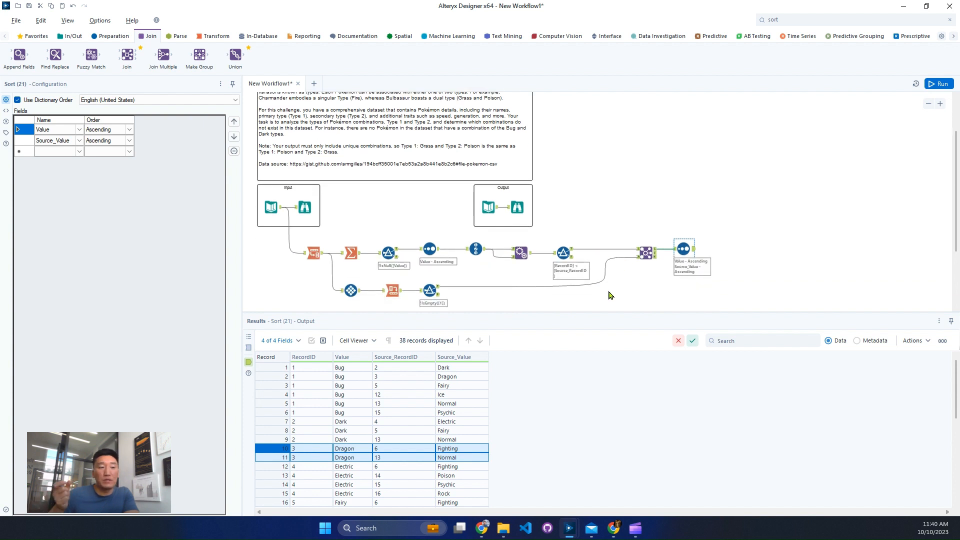